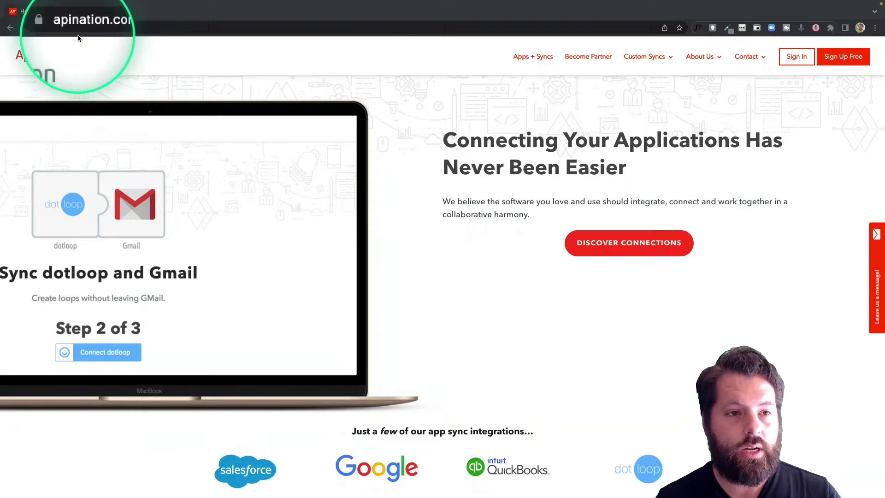
# Browse the app connections and open the Follow Up Boss integrations page.
pyautogui.click(629, 243)
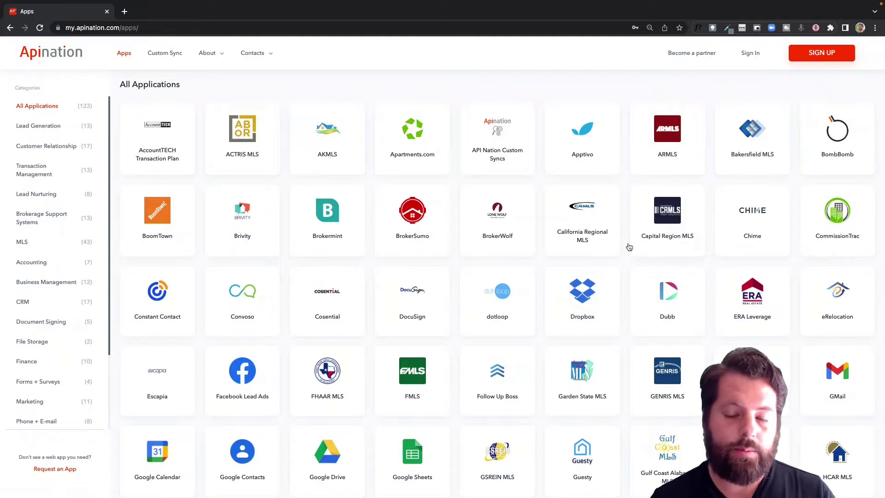
pyautogui.scroll(-2, 629, 247)
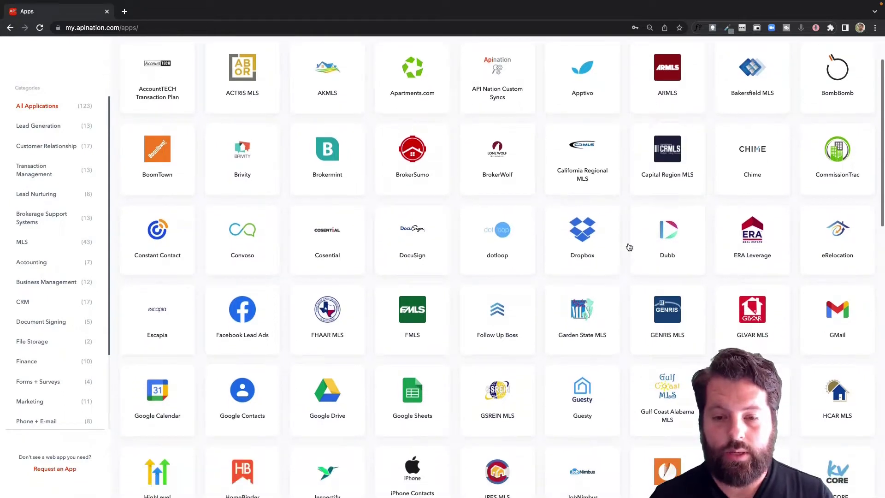
pyautogui.scroll(-4, 629, 247)
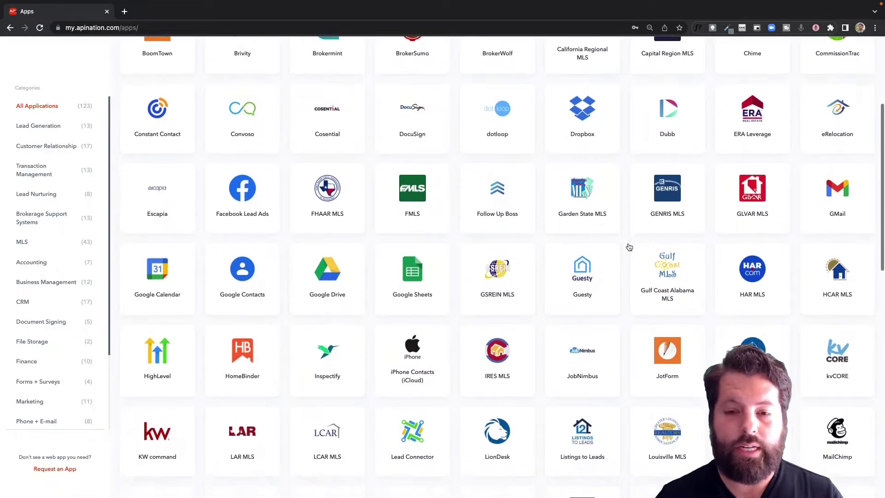
pyautogui.scroll(-1, 629, 247)
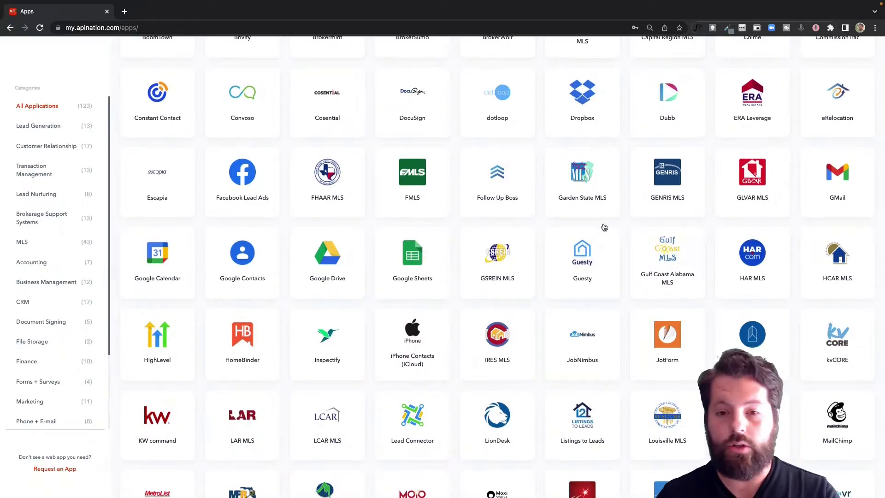
pyautogui.click(500, 179)
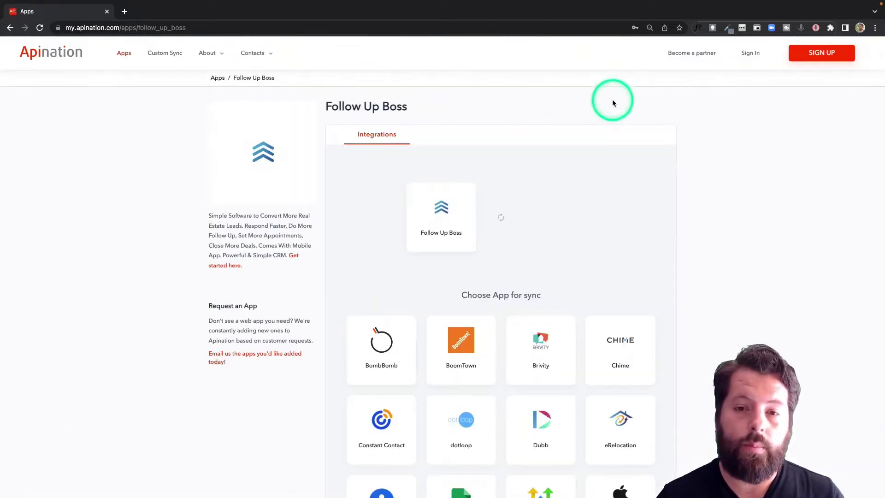
# Reset the page zoom to 100% and choose Google Contacts as the app to sync.
pyautogui.click(649, 28)
pyautogui.click(665, 44)
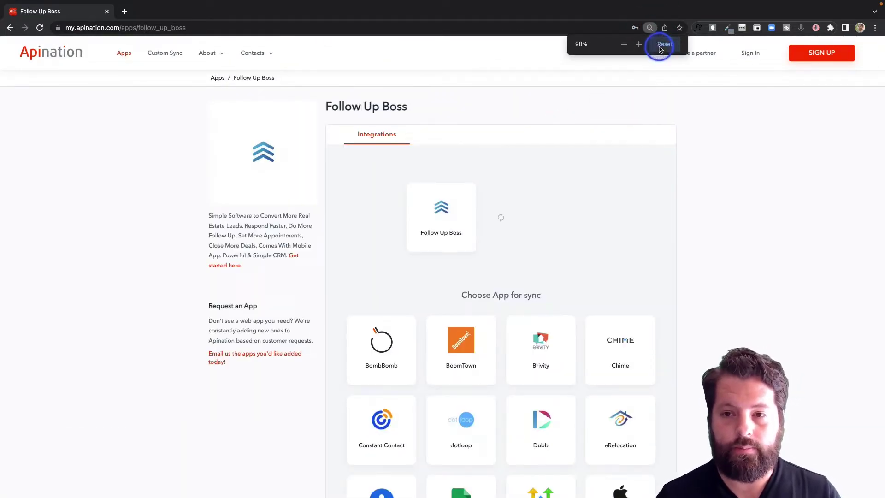
pyautogui.scroll(-3, 544, 269)
pyautogui.scroll(-2, 543, 270)
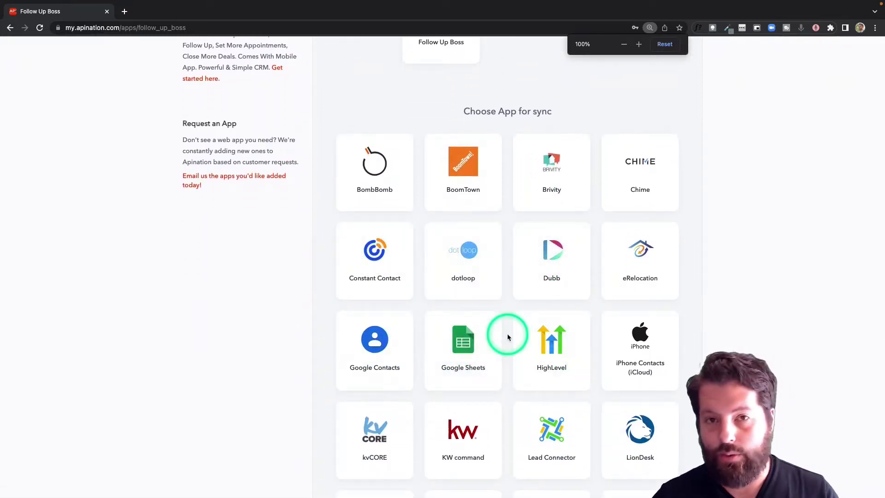
pyautogui.click(376, 341)
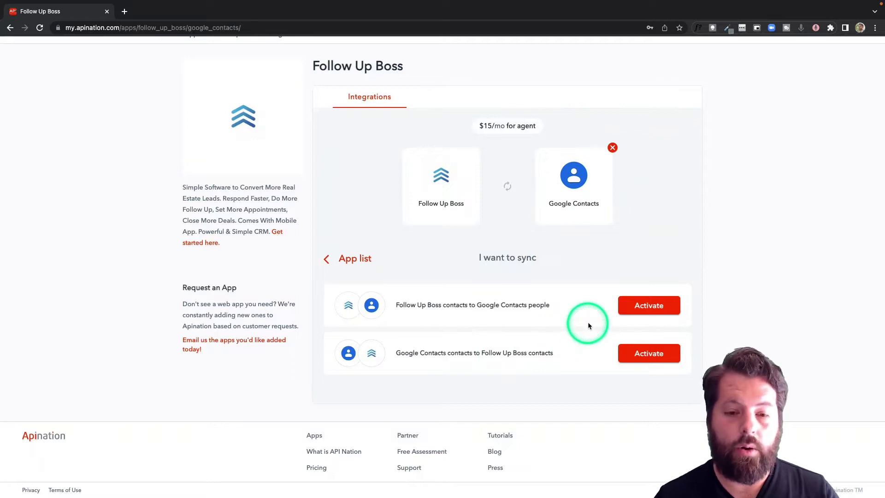
# Activate the Follow Up Boss to Google Contacts sync, sign in with Google, and start connecting Follow Up Boss.
pyautogui.click(646, 308)
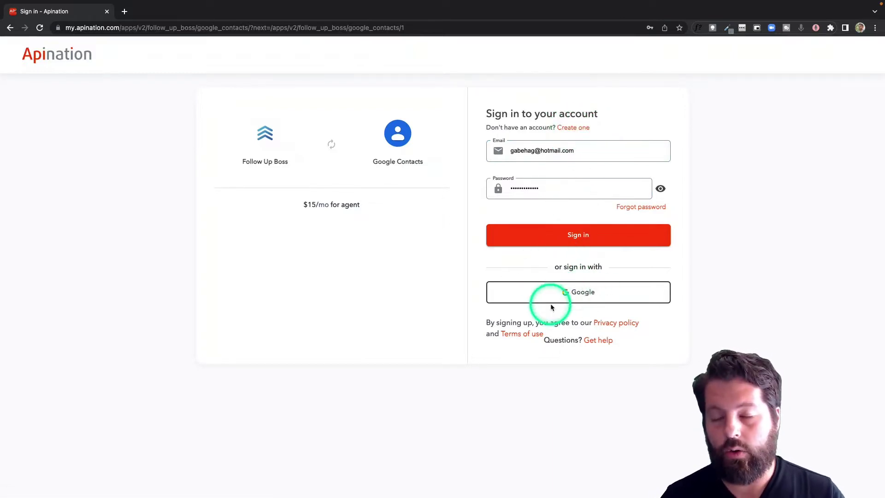
pyautogui.click(563, 293)
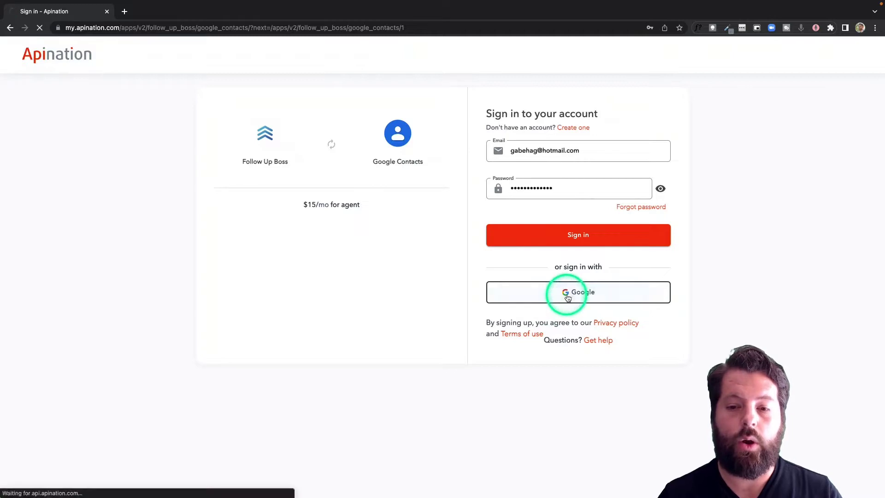
pyautogui.click(401, 245)
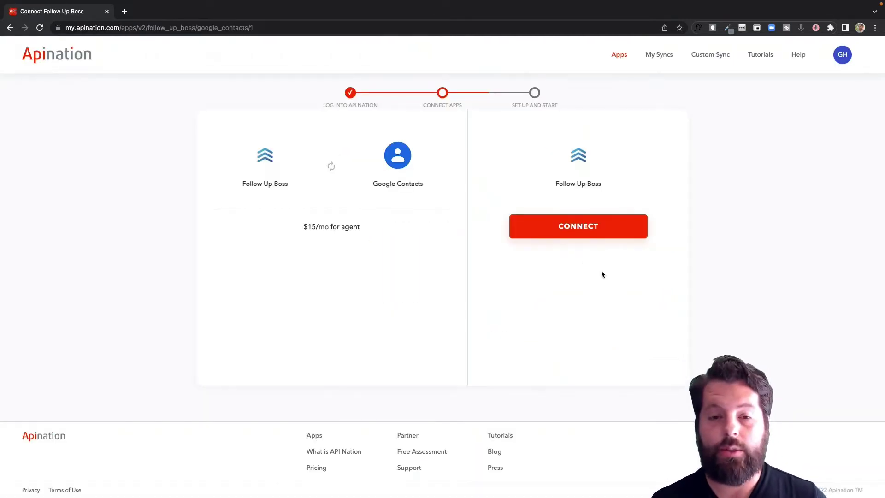
pyautogui.click(574, 229)
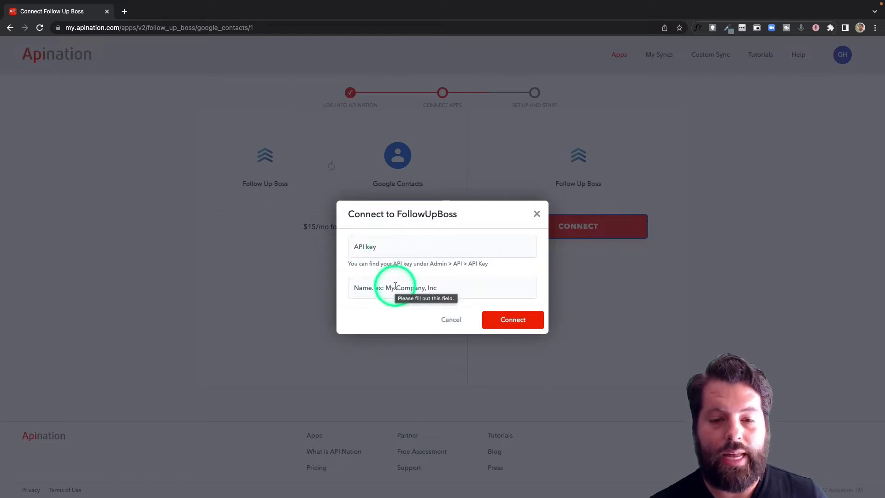
pyautogui.click(125, 12)
# Go to the API settings page under Follow Up Boss Admin > More.
pyautogui.click(267, 107)
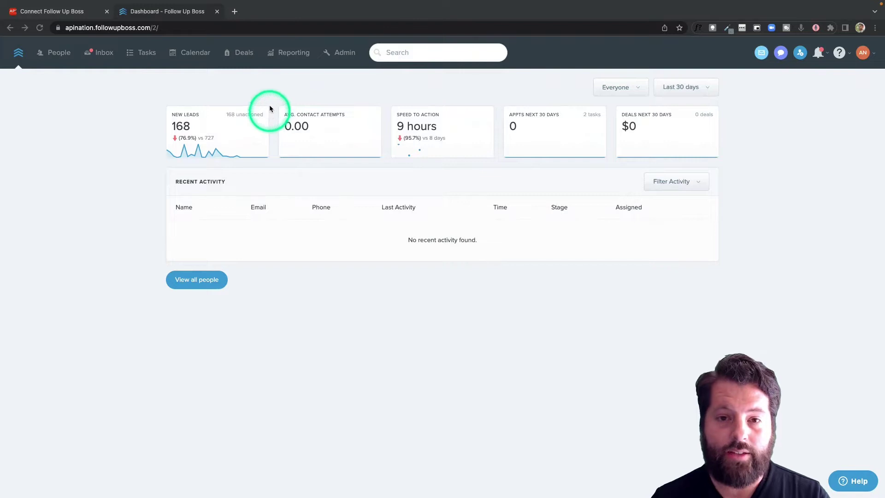
pyautogui.click(345, 54)
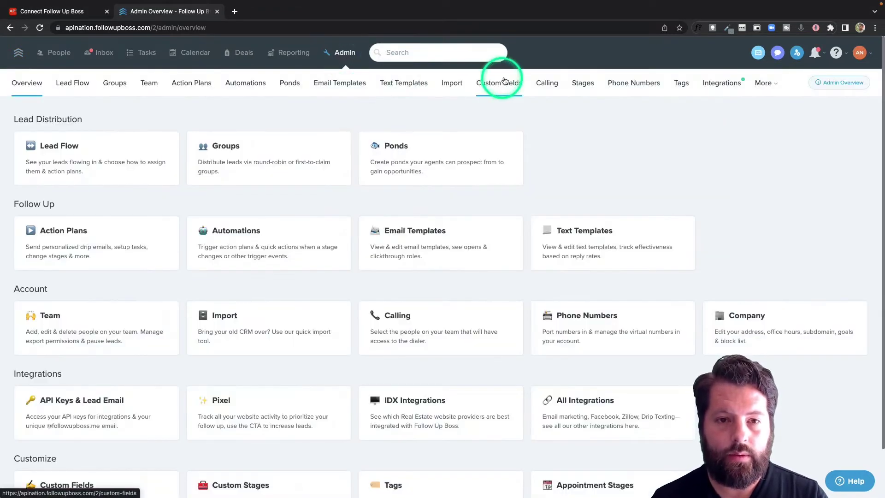
pyautogui.click(761, 84)
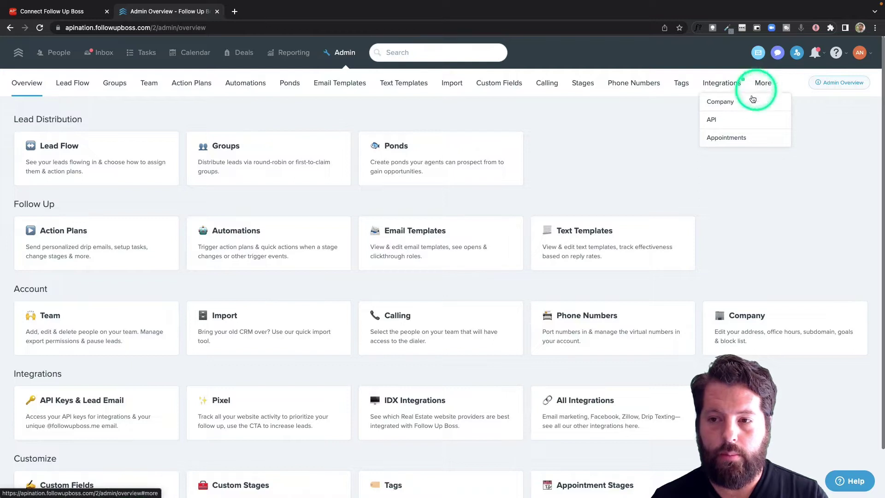
pyautogui.click(712, 121)
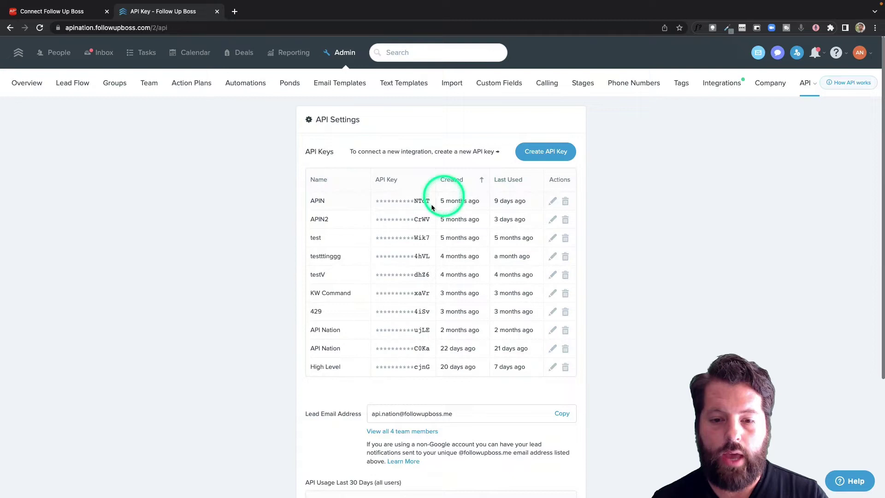
# Create an API key named 'API Nation' and copy it to the clipboard.
pyautogui.click(541, 153)
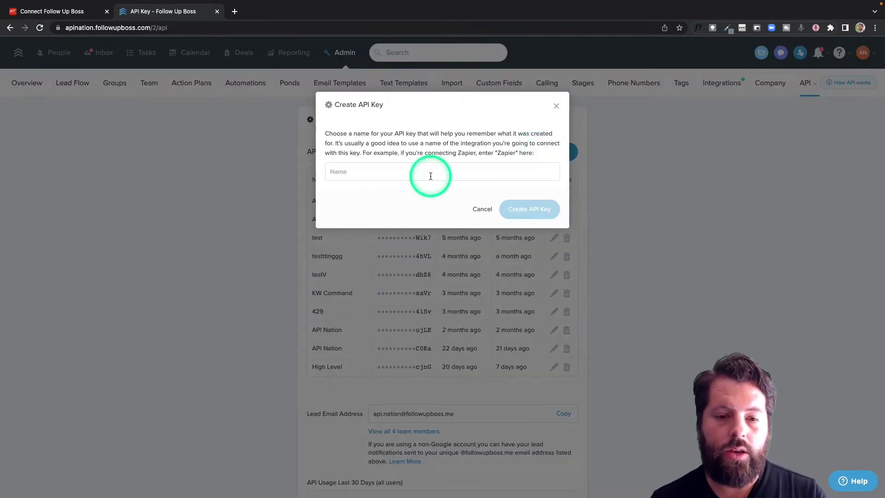
pyautogui.write('API Nation')
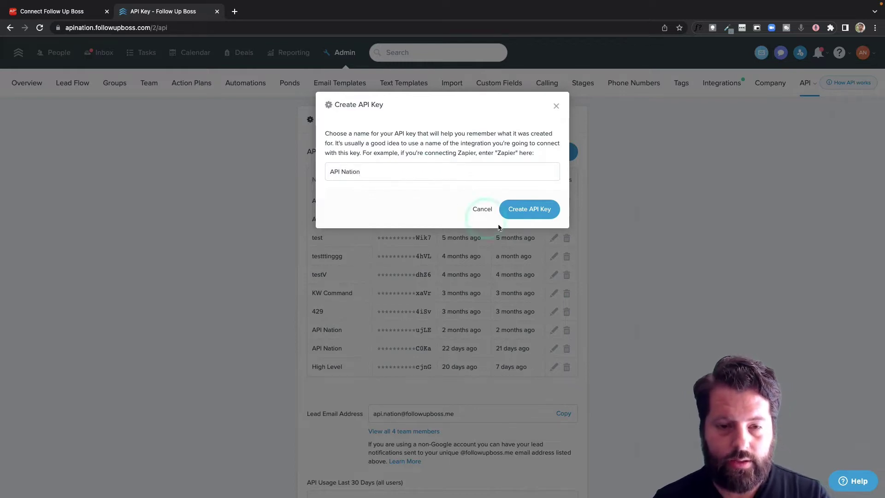
pyautogui.click(528, 208)
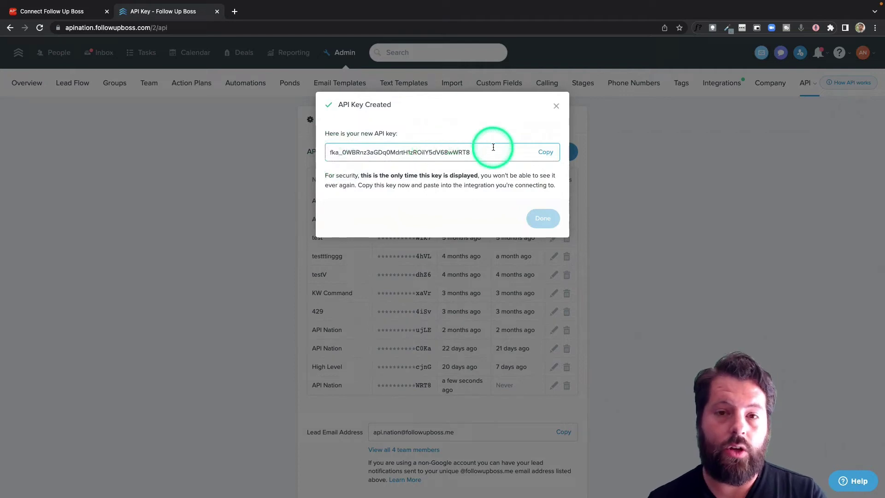
pyautogui.click(548, 154)
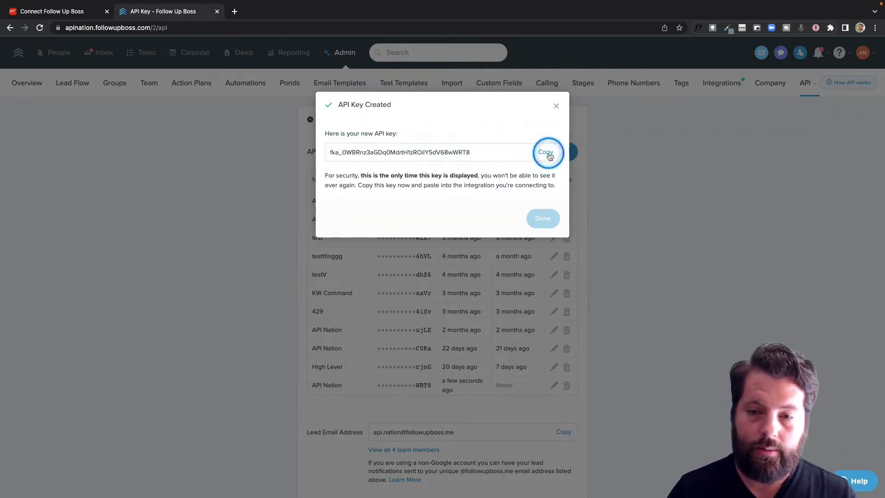
pyautogui.click(548, 153)
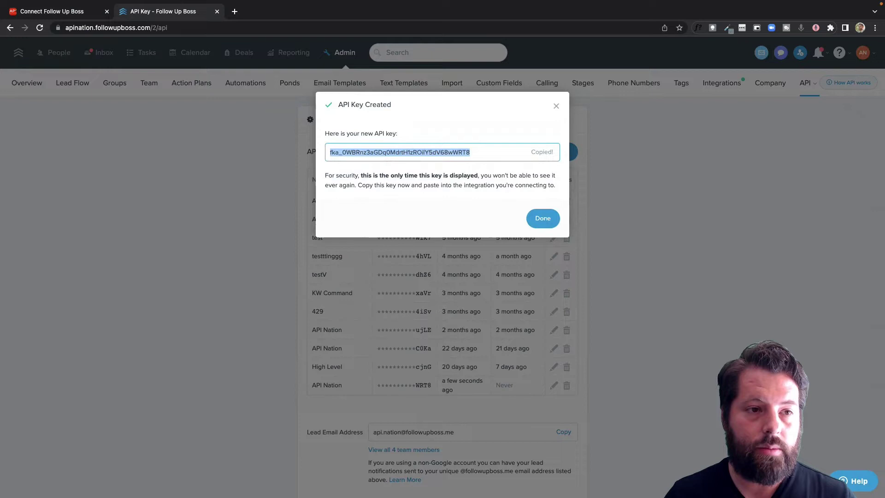
# Connect Follow Up Boss by pasting the API key and entering a connection name.
pyautogui.click(375, 243)
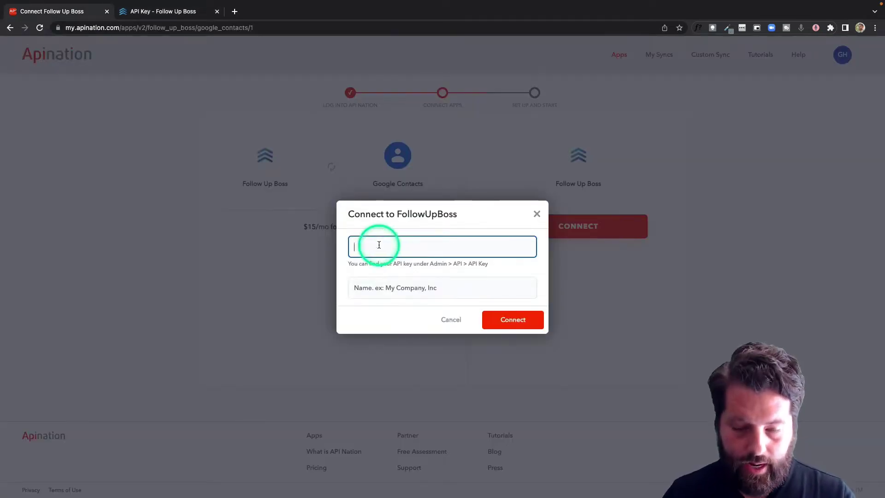
pyautogui.hotkey('ctrl', 'v')
pyautogui.click(419, 288)
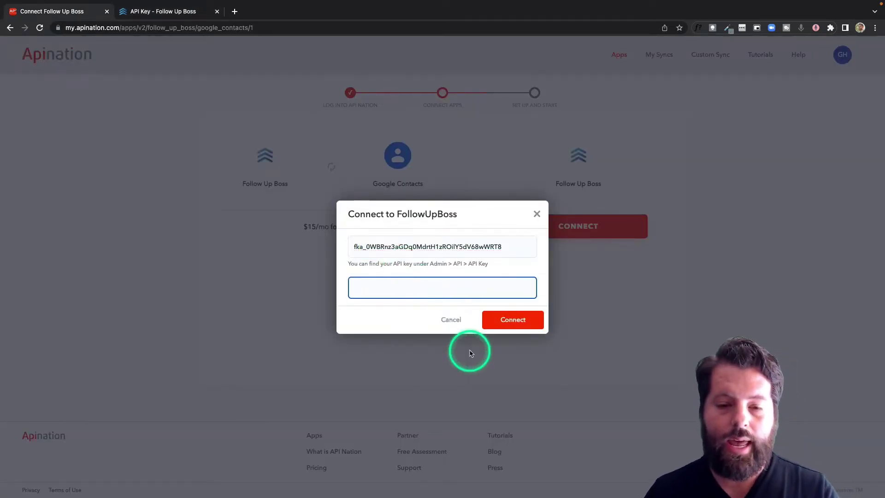
pyautogui.write('Gabe co')
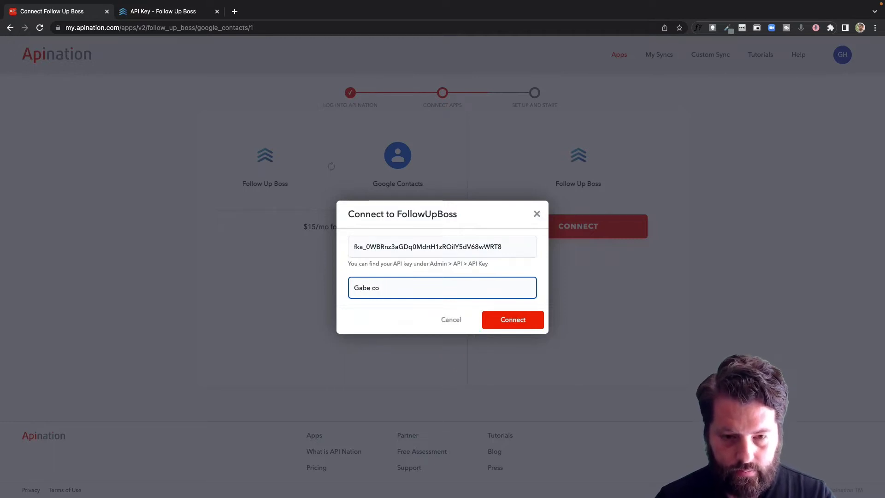
pyautogui.click(513, 319)
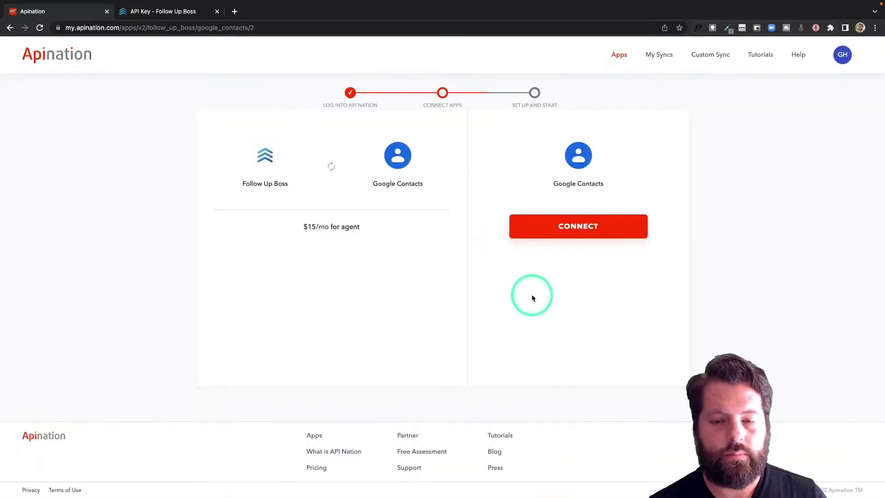
# Connect Google Contacts with the Google account and allow Apination access to contacts.
pyautogui.click(576, 228)
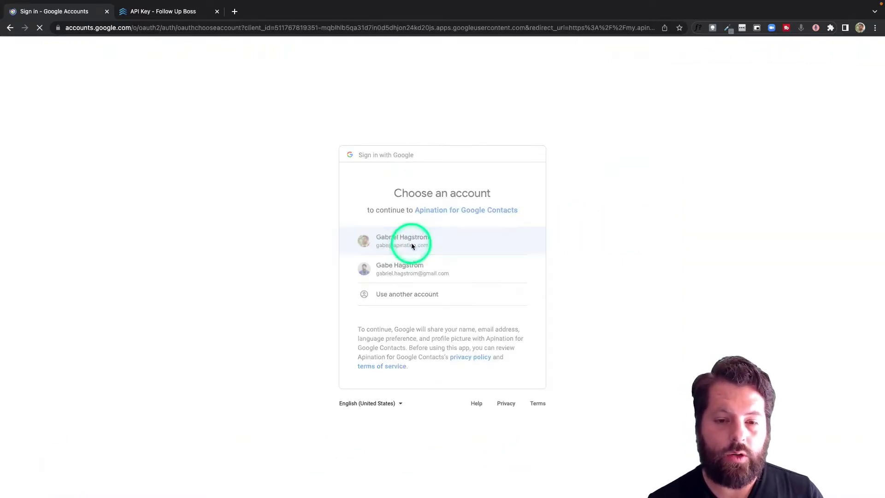
pyautogui.click(411, 242)
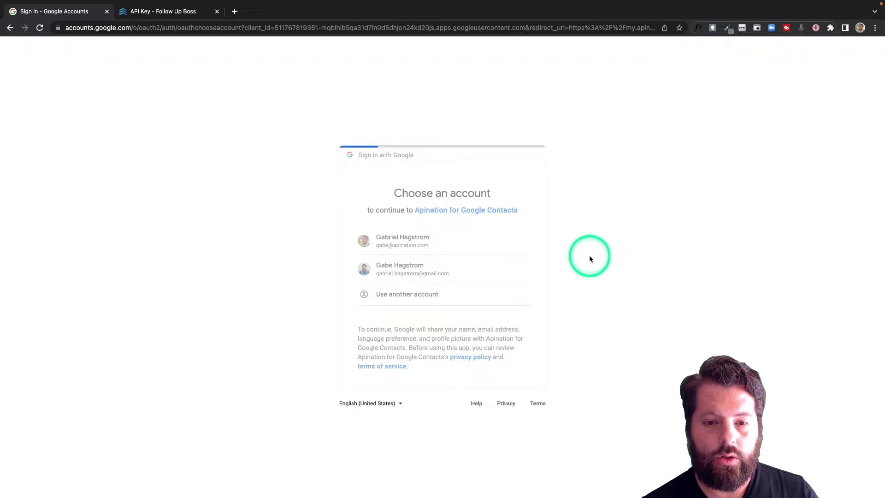
pyautogui.click(500, 387)
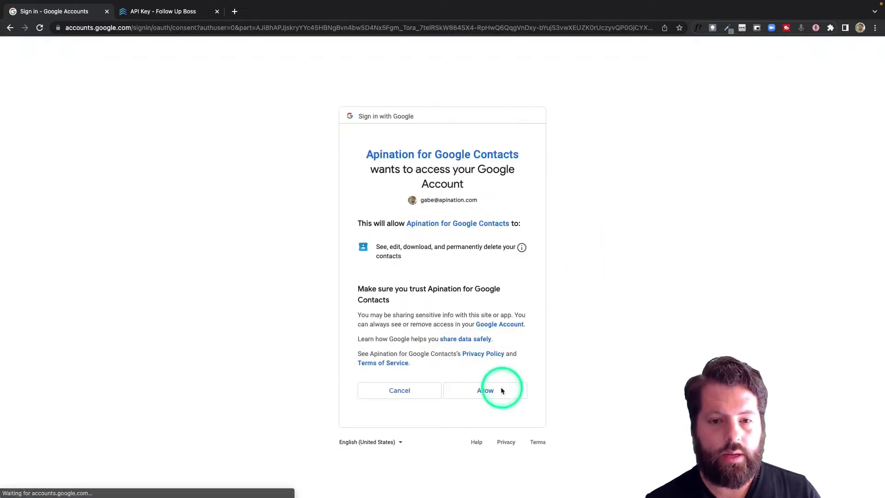
pyautogui.click(614, 290)
# Enable 'Do not overwrite information in Google Contacts fields' and subscribe monthly at $15.
pyautogui.scroll(-1, 614, 290)
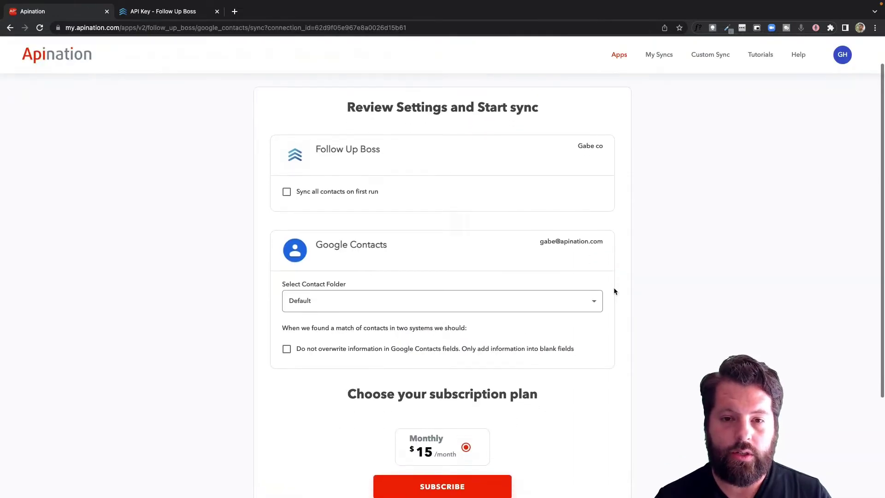
pyautogui.click(435, 213)
pyautogui.click(316, 184)
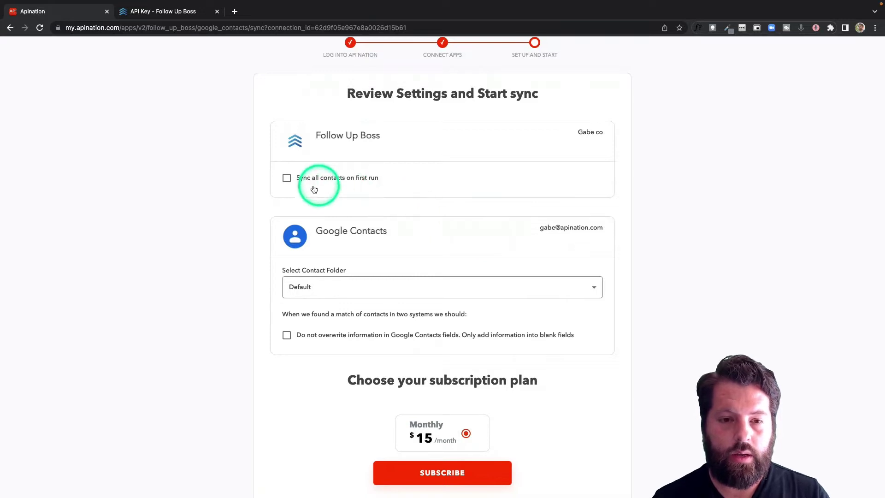
pyautogui.click(400, 230)
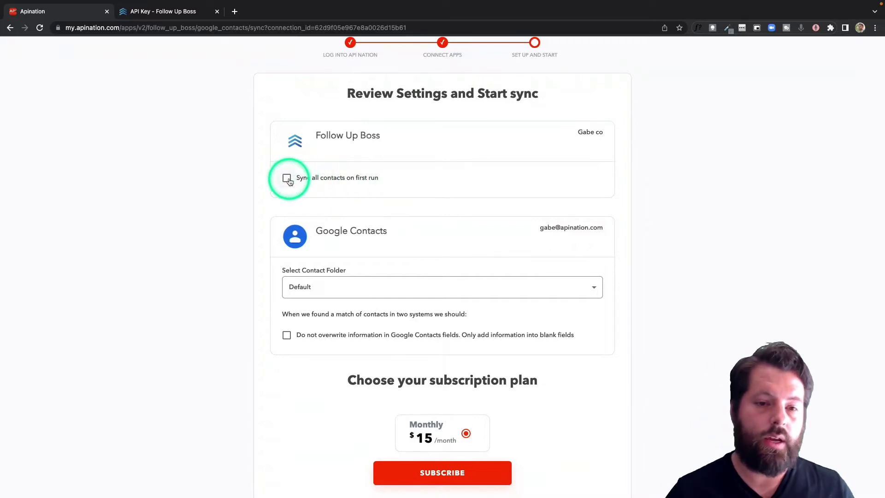
pyautogui.scroll(-1, 396, 258)
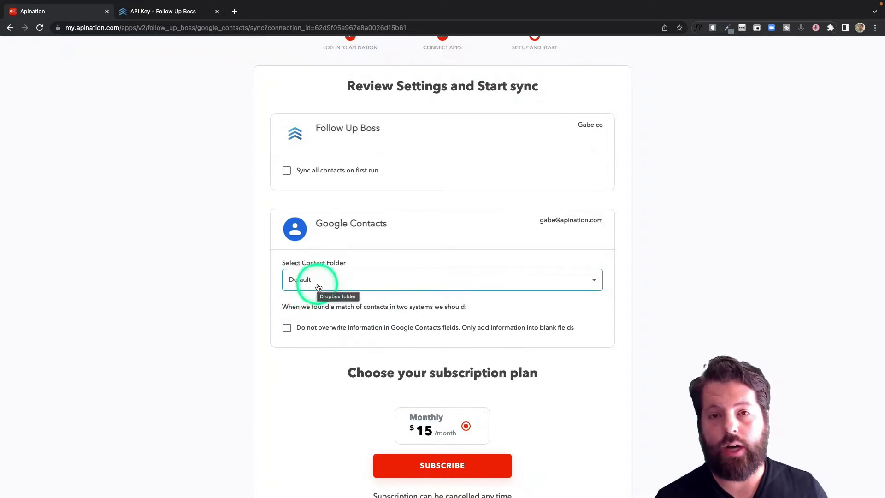
pyautogui.scroll(-1, 311, 342)
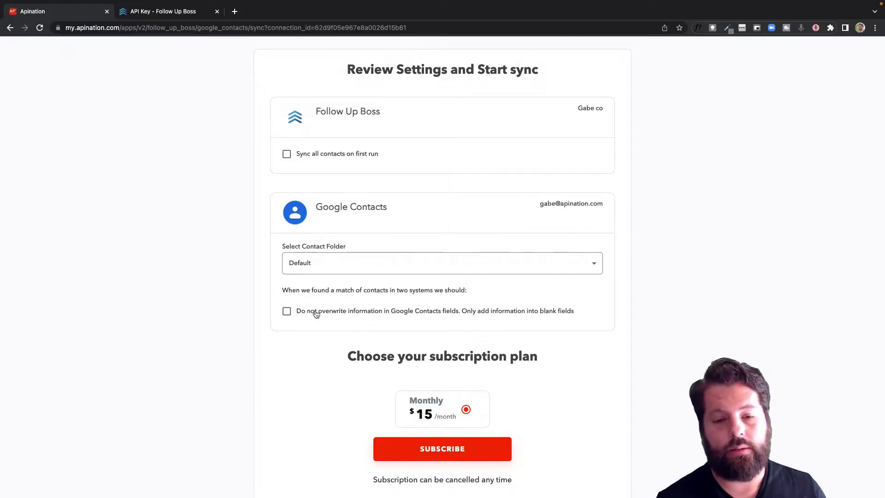
pyautogui.click(317, 314)
pyautogui.scroll(-1, 362, 421)
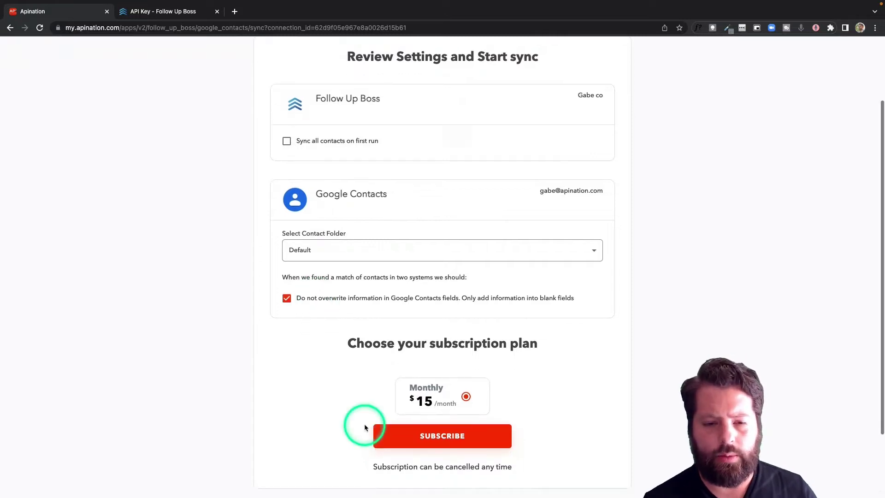
pyautogui.click(420, 419)
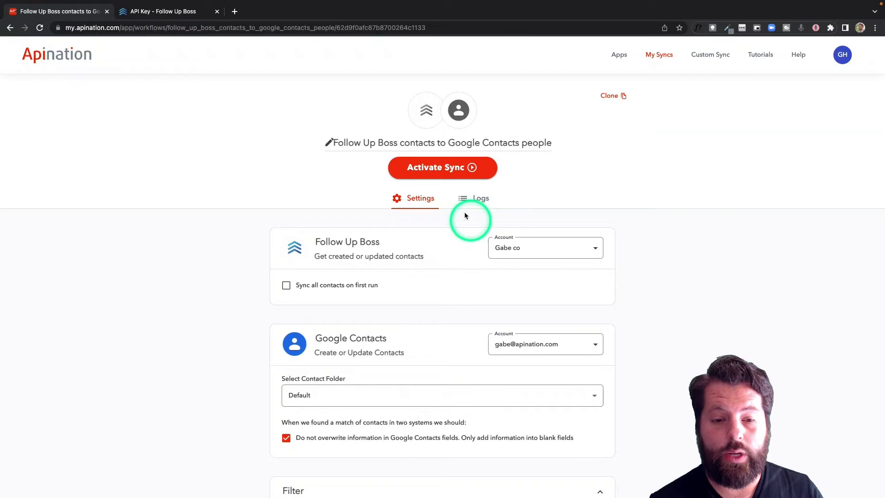
# Open the No Filter dropdown to see filter fields such as Email, Stage and Claimed.
pyautogui.scroll(-1, 447, 273)
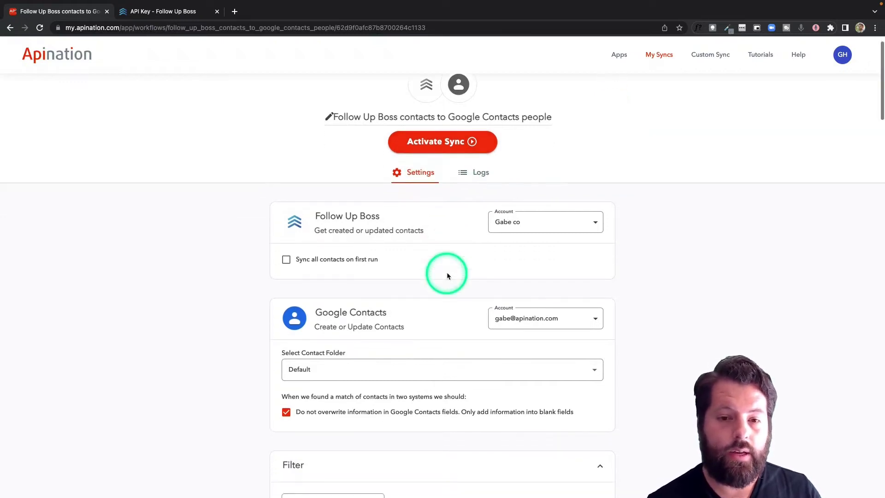
pyautogui.scroll(-5, 447, 275)
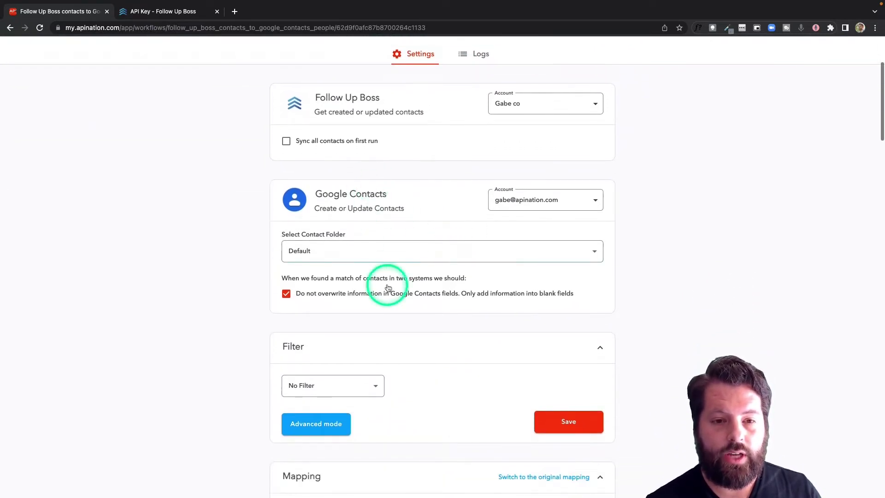
pyautogui.scroll(-6, 387, 288)
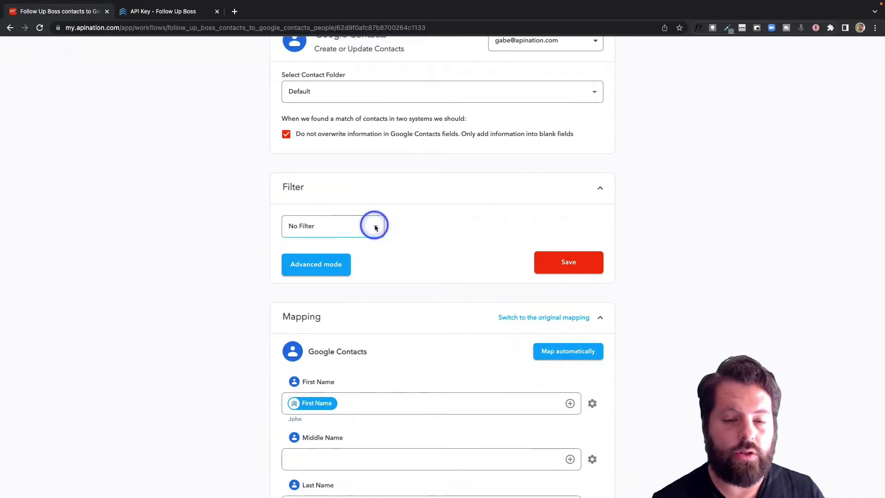
pyautogui.click(376, 227)
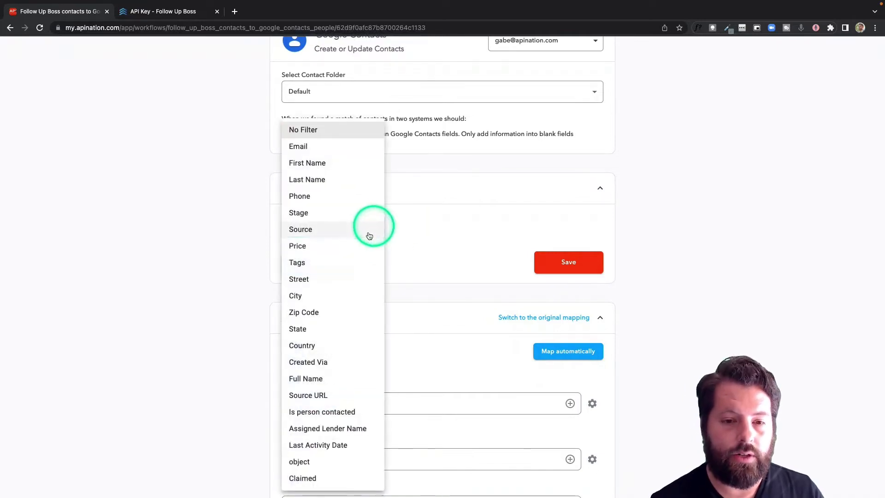
pyautogui.click(350, 200)
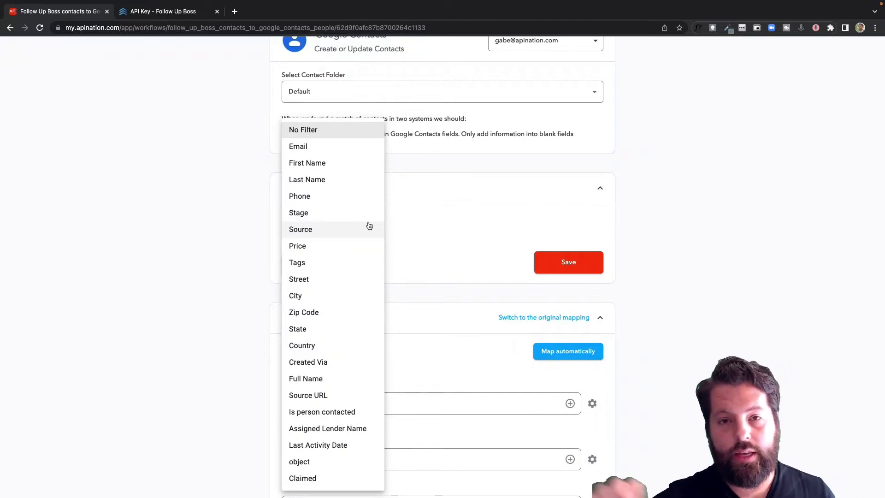
# Keep No Filter and scroll past the First Name, Phone, Email, Street and ZIP mappings to Notes.
pyautogui.click(435, 278)
pyautogui.scroll(-1, 451, 244)
pyautogui.scroll(-6, 450, 241)
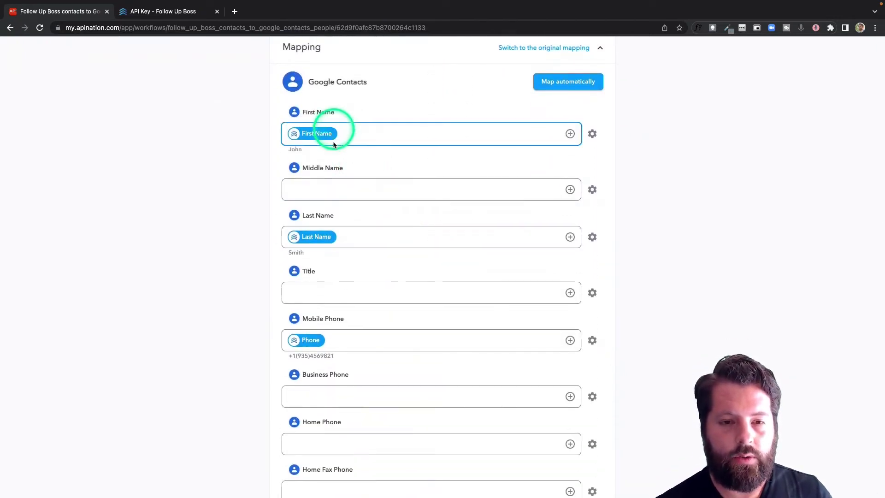
pyautogui.scroll(-1, 555, 174)
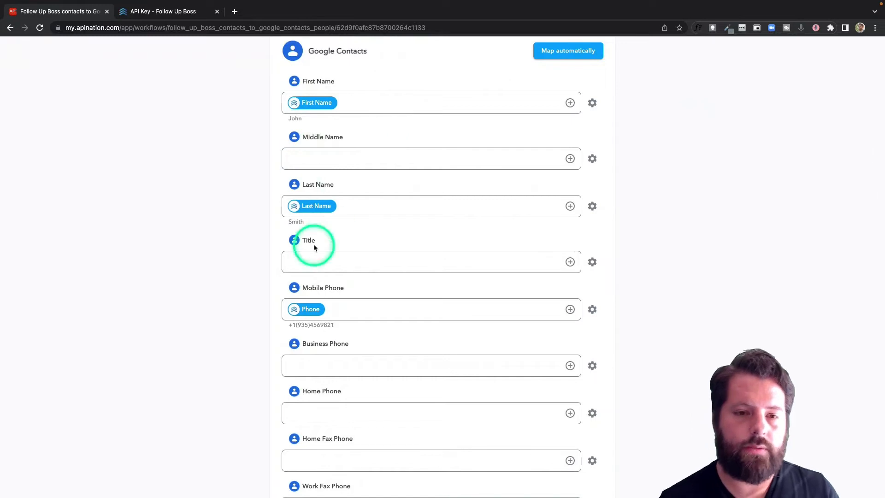
pyautogui.scroll(-5, 312, 315)
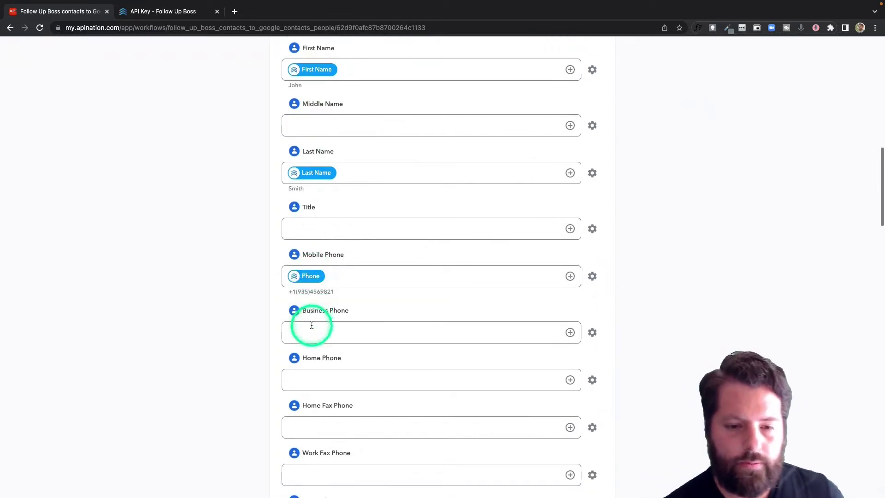
pyautogui.scroll(-12, 312, 325)
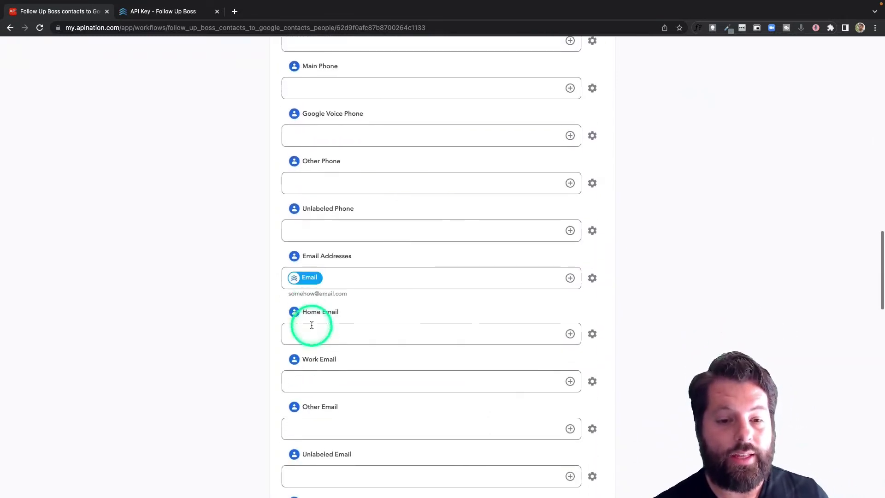
pyautogui.scroll(-6, 312, 325)
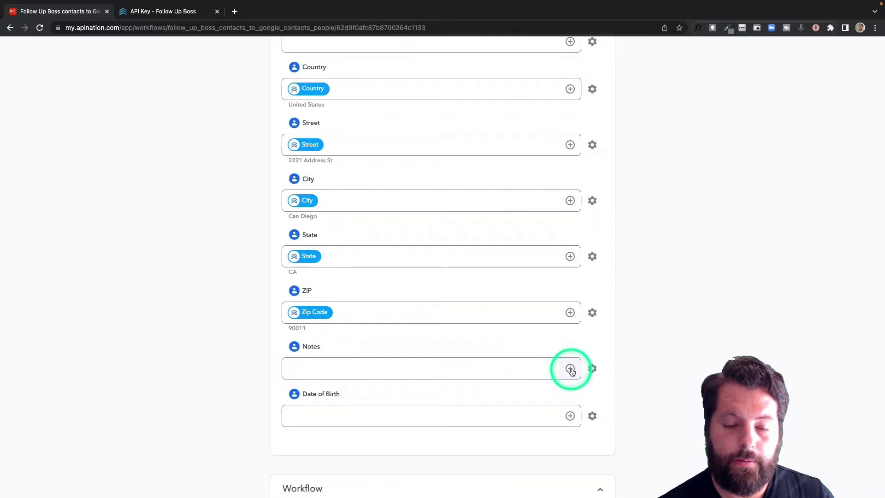
# Map the Follow Up Boss Stage field into the Google Contacts Notes field.
pyautogui.click(570, 369)
pyautogui.scroll(-2, 436, 434)
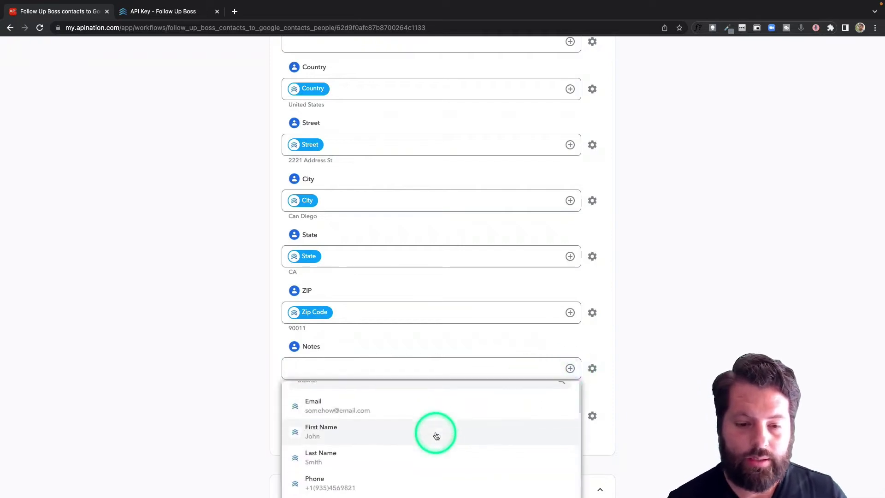
pyautogui.scroll(-3, 436, 435)
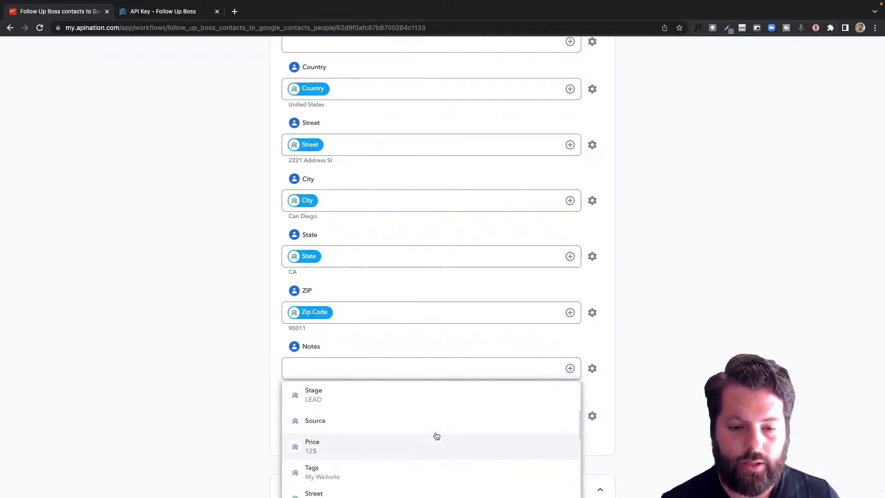
pyautogui.click(356, 401)
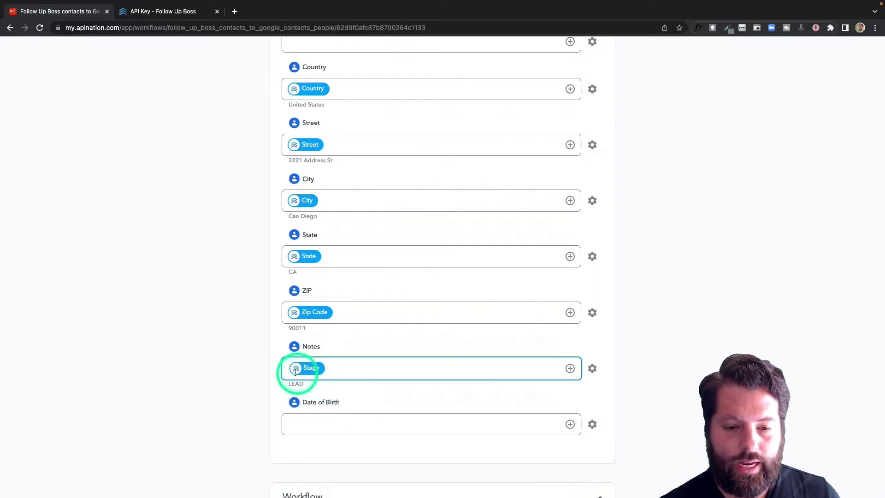
pyautogui.scroll(5, 293, 368)
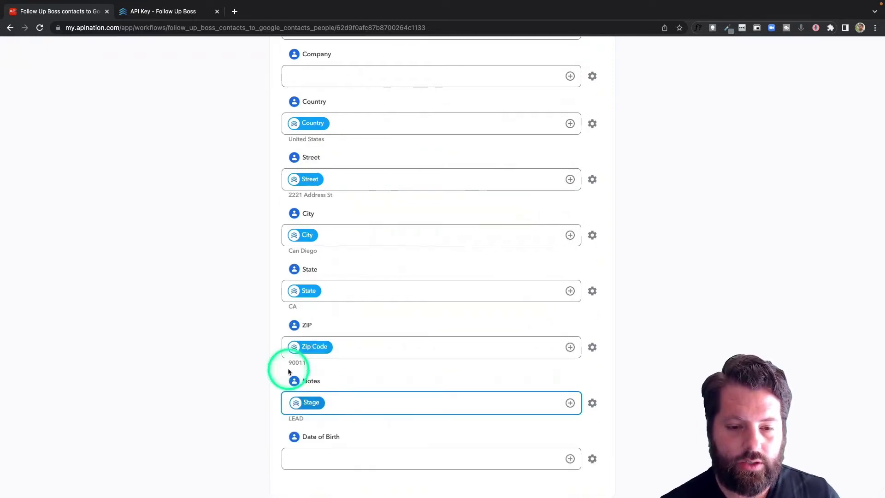
pyautogui.scroll(-5, 296, 405)
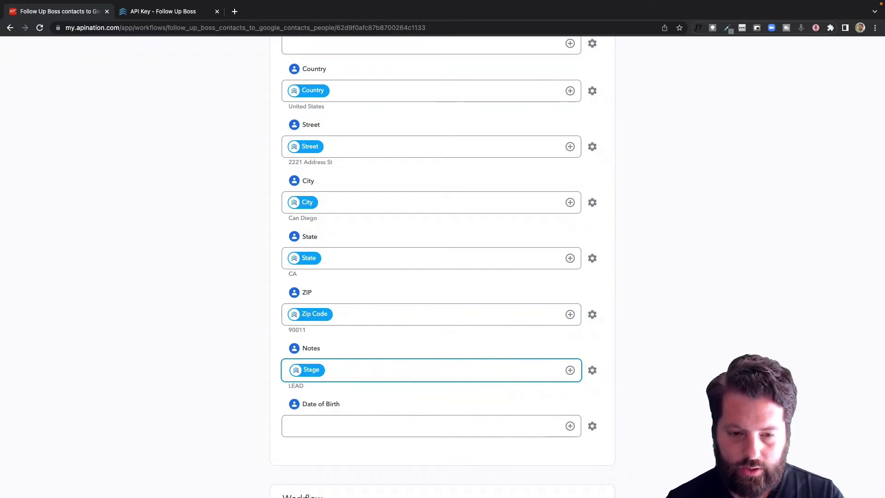
pyautogui.write('g')
pyautogui.scroll(-2, 443, 277)
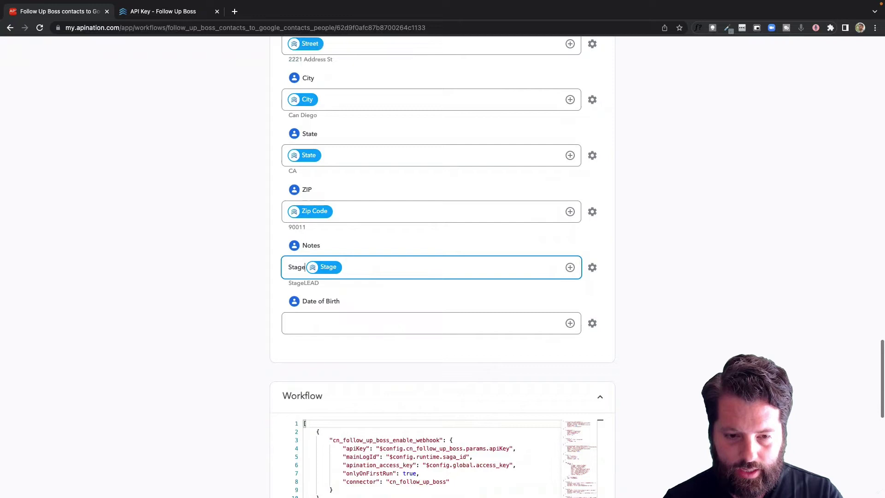
pyautogui.click(353, 265)
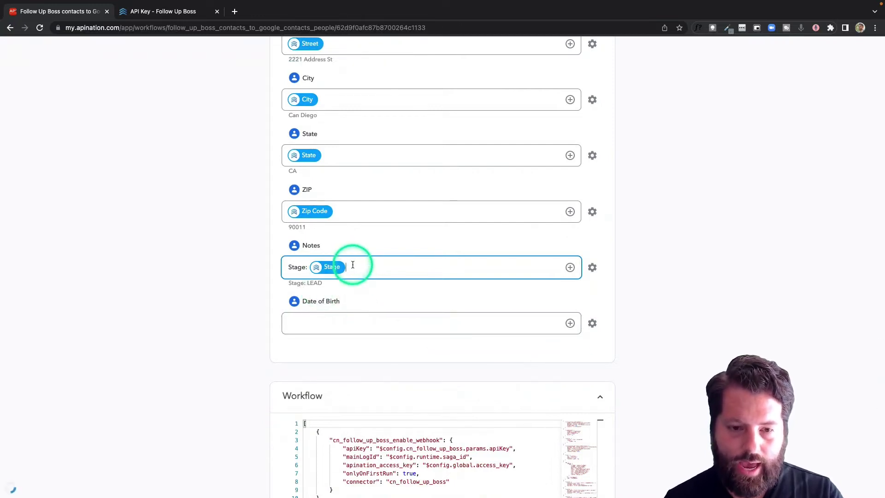
# Add the Claimed field to Notes after Stage.
pyautogui.click(570, 267)
pyautogui.scroll(-2, 406, 336)
pyautogui.scroll(-5, 395, 345)
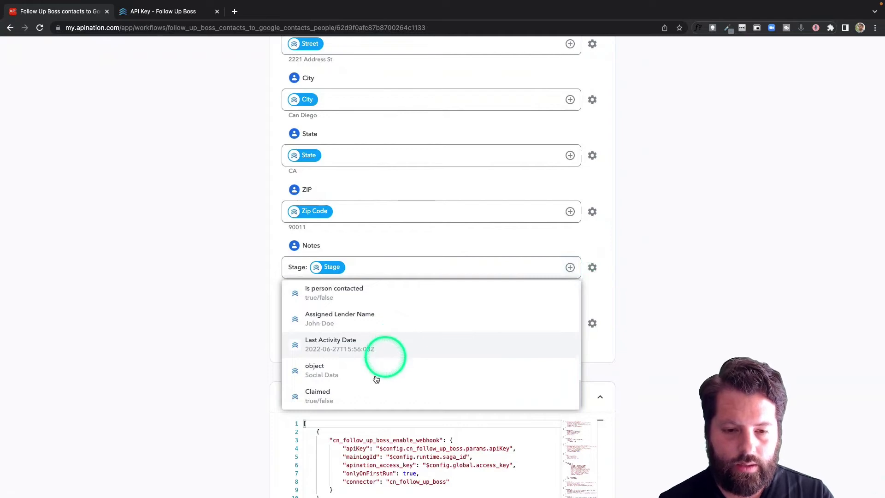
pyautogui.click(358, 392)
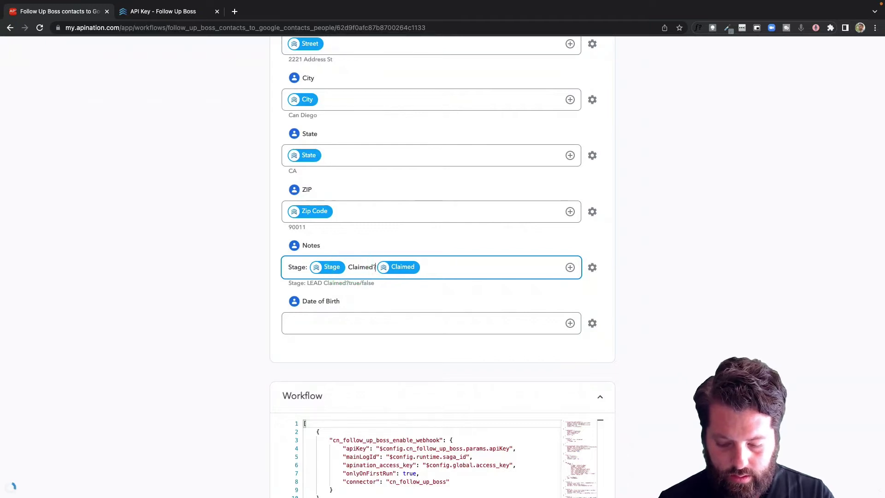
# Append Assigned Lender Name to Notes, labelled 'Lender:'.
pyautogui.click(592, 267)
pyautogui.click(570, 267)
pyautogui.scroll(-5, 451, 377)
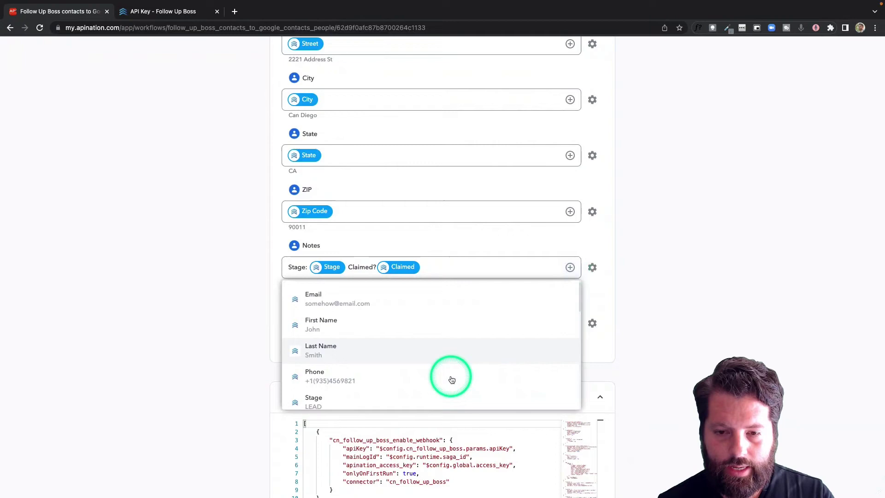
pyautogui.scroll(-5, 451, 379)
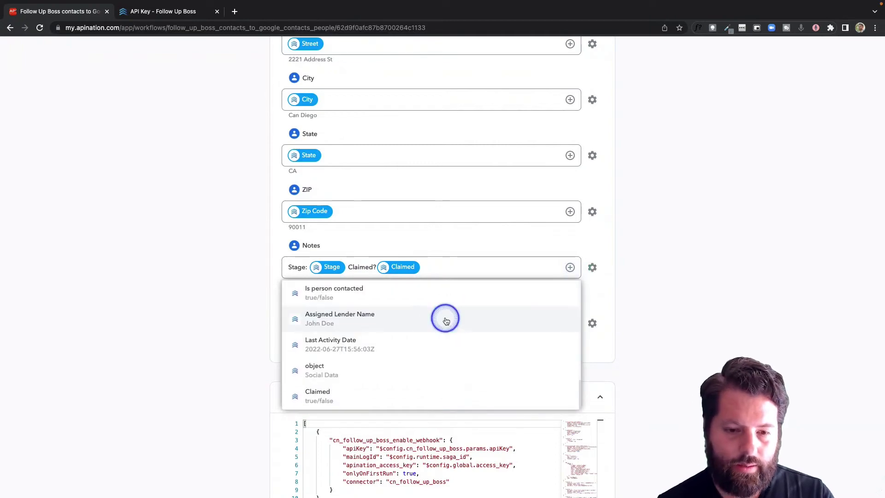
pyautogui.click(444, 318)
pyautogui.click(422, 266)
pyautogui.write('L')
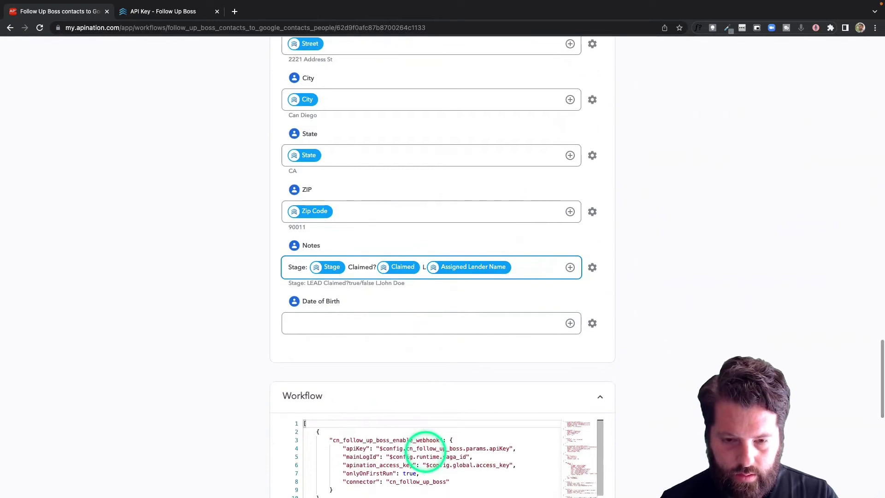
pyautogui.write('ender:')
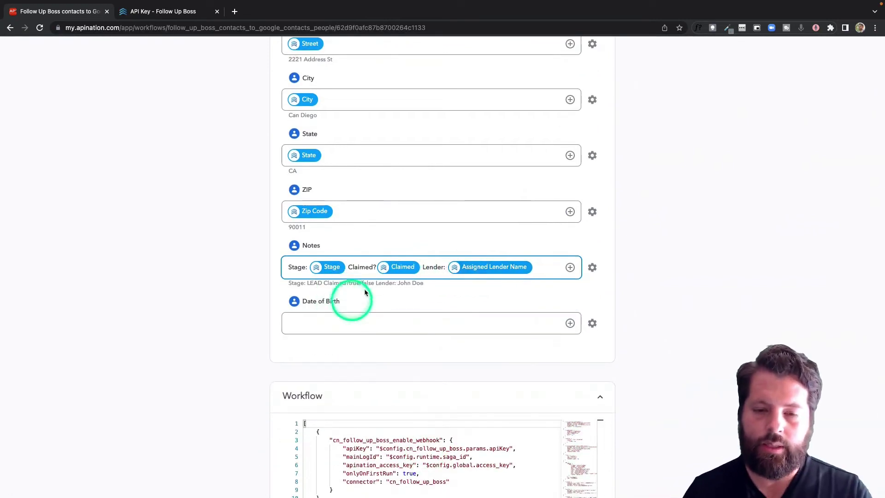
pyautogui.scroll(7, 369, 286)
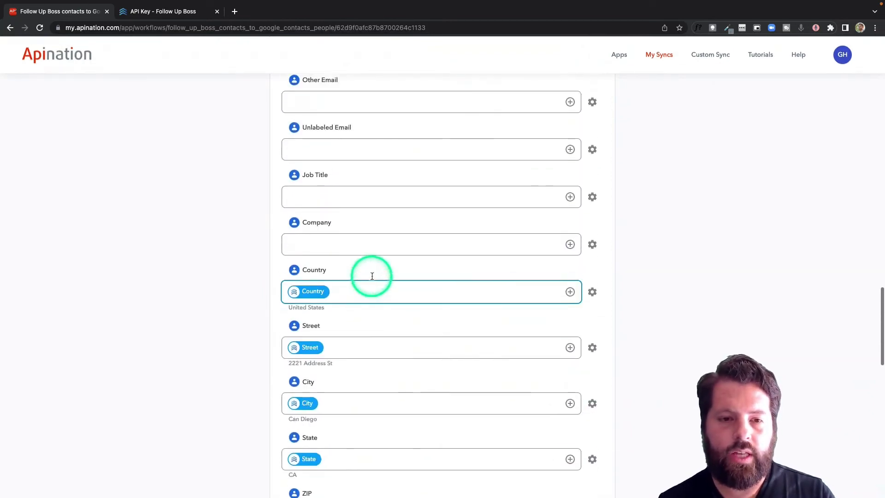
# Activate the Follow Up Boss to Google Contacts sync from the top of the workflow page.
pyautogui.scroll(12, 372, 276)
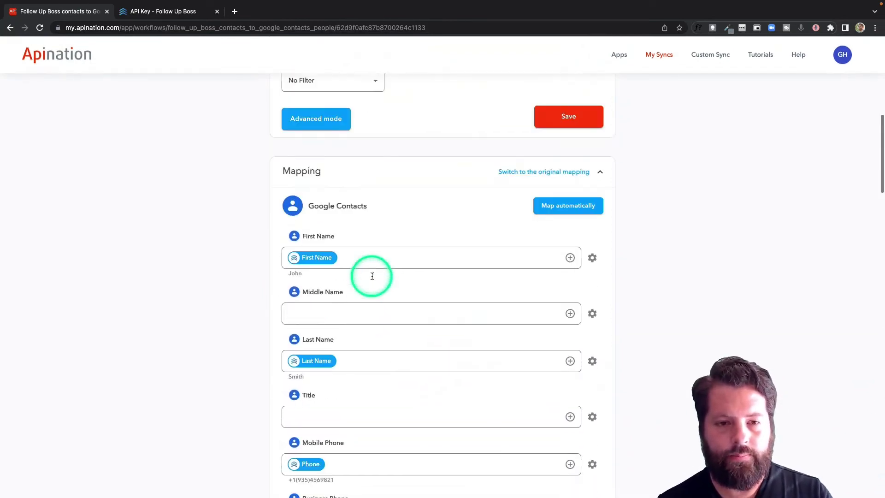
pyautogui.scroll(10, 372, 276)
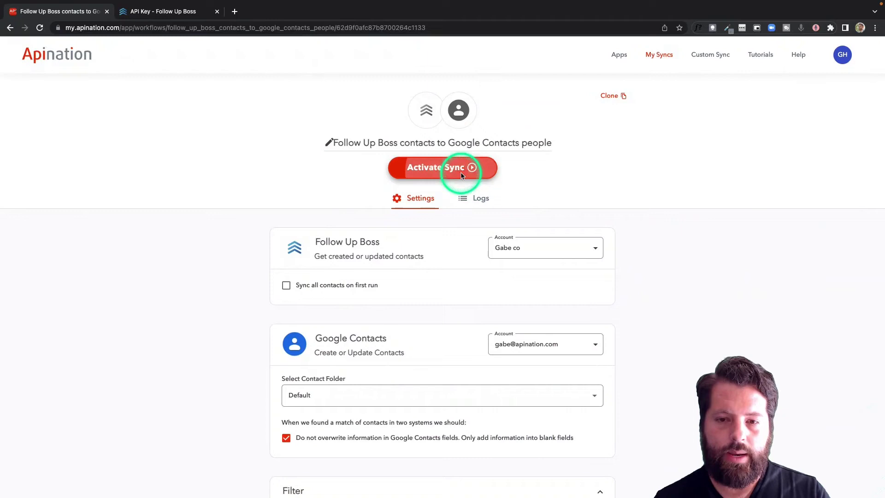
pyautogui.click(461, 175)
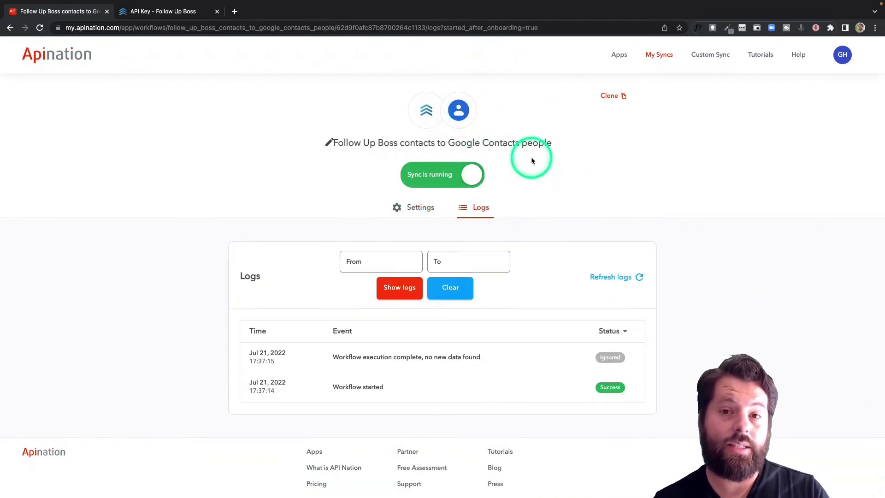
# From the Follow Up Boss app page, pick Google Contacts and activate the Google Contacts to Follow Up Boss sync.
pyautogui.click(428, 112)
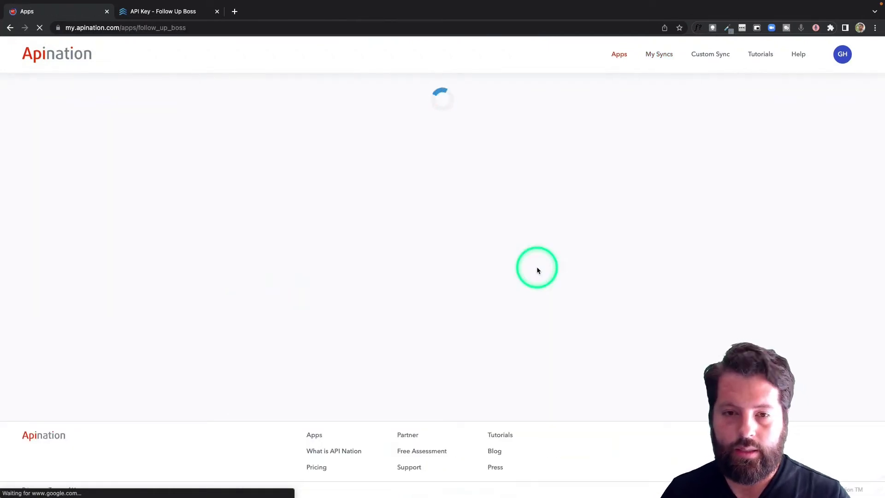
pyautogui.scroll(-3, 536, 270)
pyautogui.scroll(-5, 536, 270)
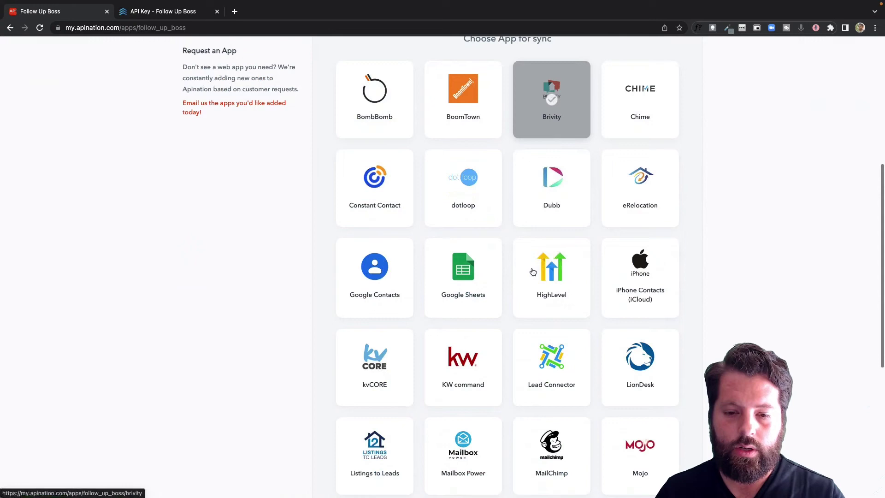
pyautogui.click(396, 288)
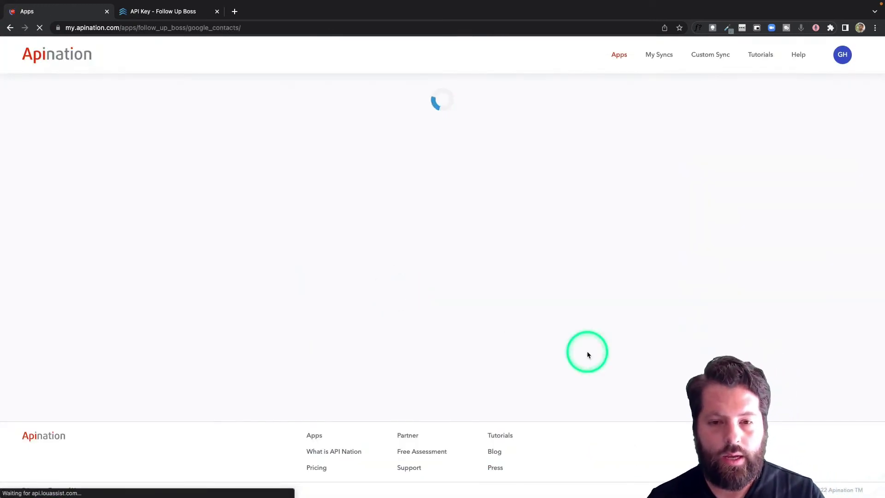
pyautogui.scroll(-2, 587, 354)
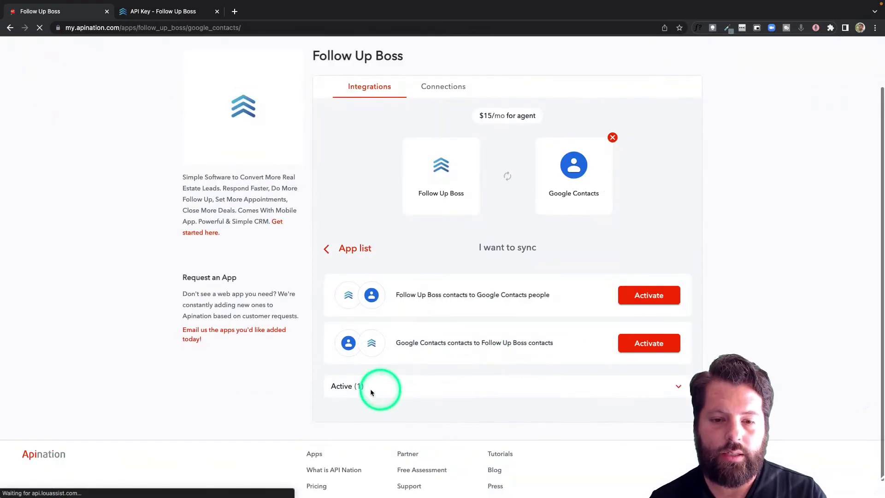
pyautogui.click(648, 342)
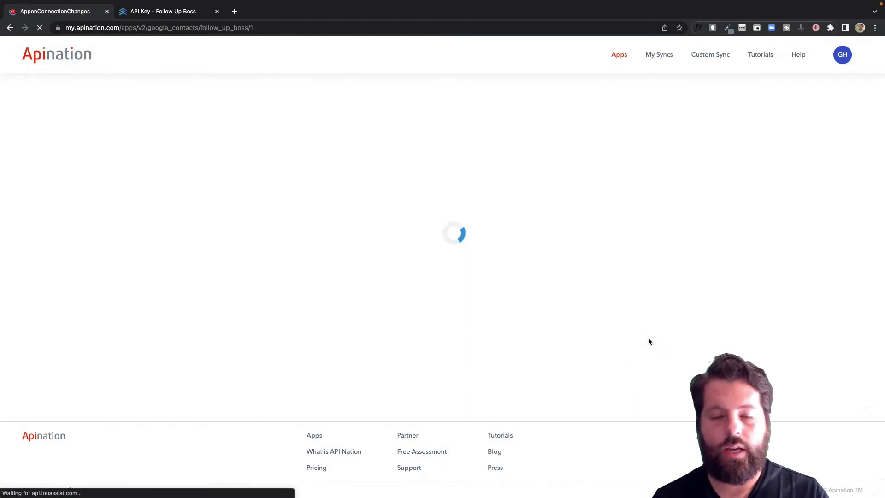
# Reuse the already connected Follow Up Boss account and enable 'Sync all contacts on first run'.
pyautogui.click(650, 282)
pyautogui.click(594, 267)
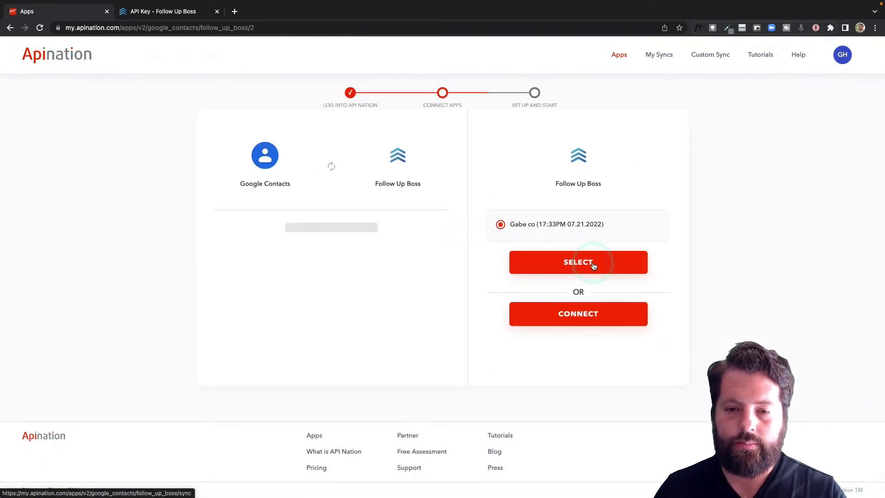
pyautogui.click(586, 262)
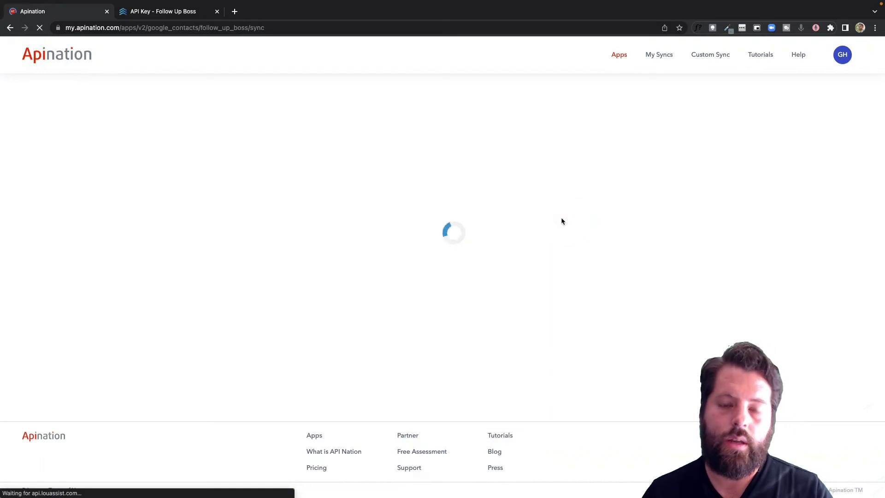
pyautogui.click(424, 250)
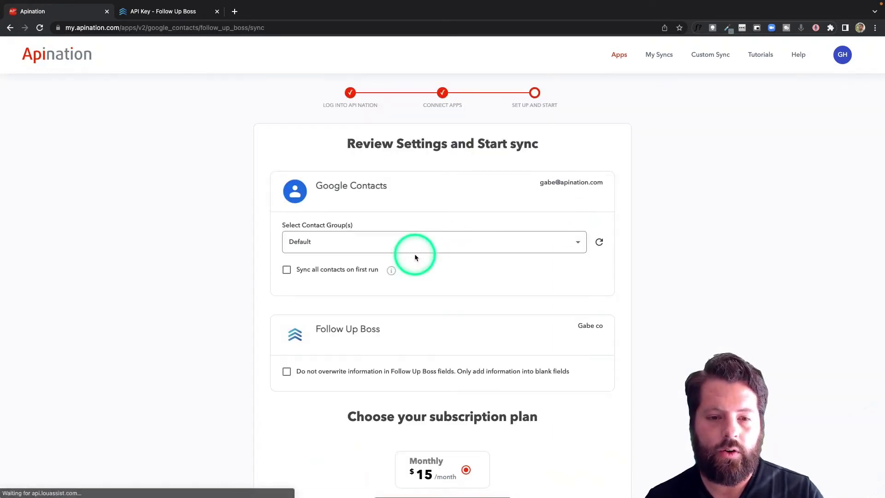
pyautogui.scroll(-1, 406, 240)
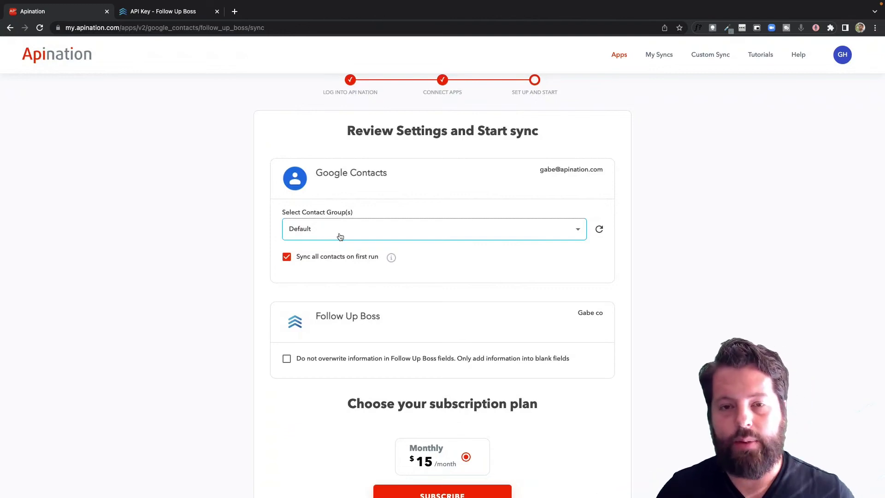
# Subscribe to the new workflow, then map the Google Contacts ZIP field into Follow Up Boss Zip Code.
pyautogui.scroll(-3, 475, 391)
pyautogui.click(474, 391)
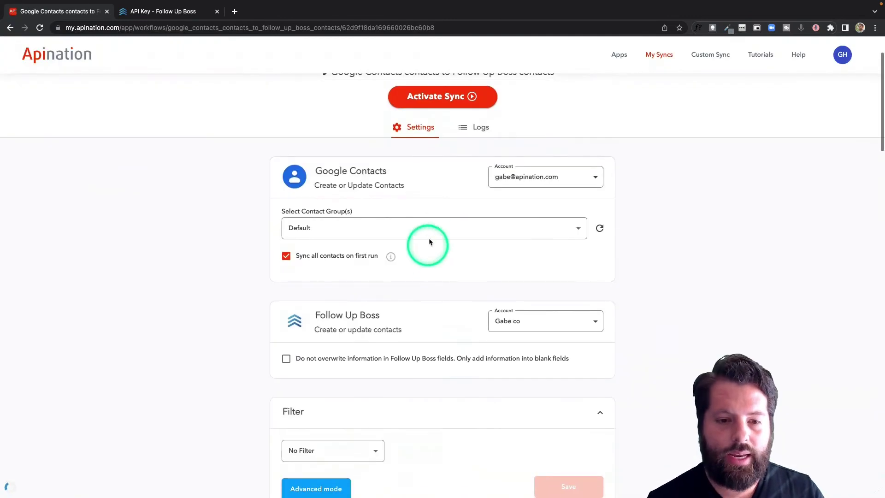
pyautogui.scroll(-1, 419, 291)
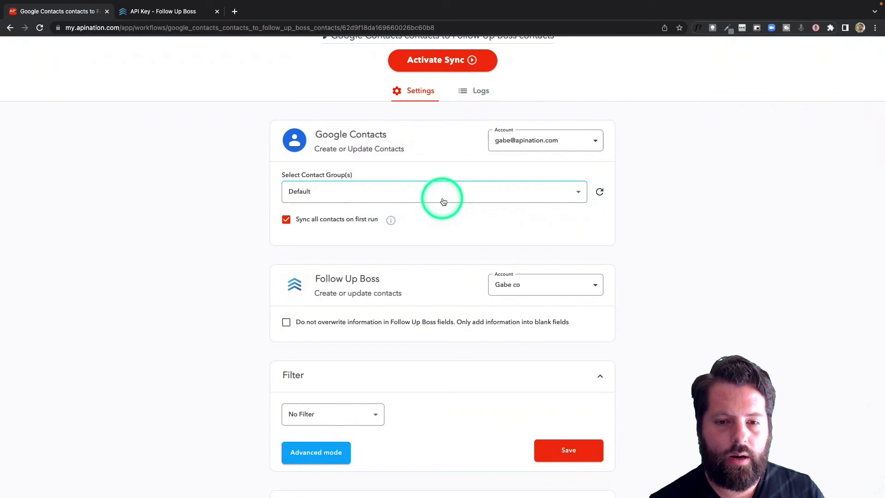
pyautogui.scroll(-2, 442, 201)
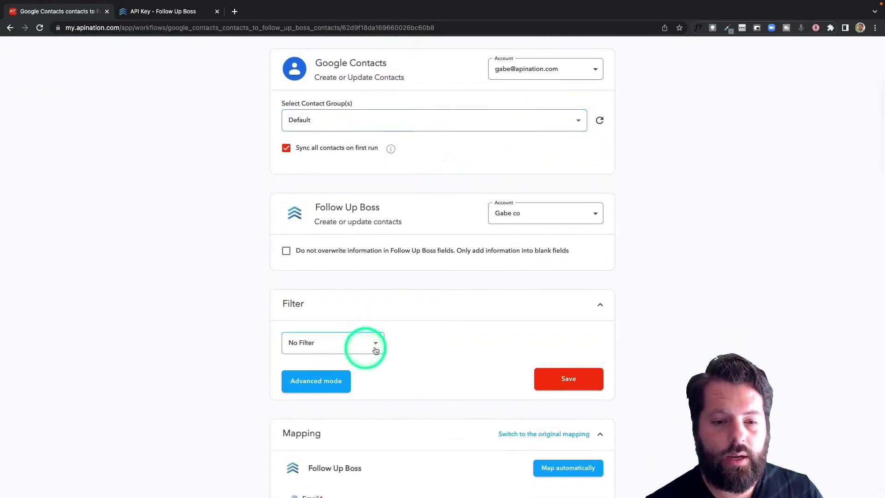
pyautogui.scroll(-10, 403, 336)
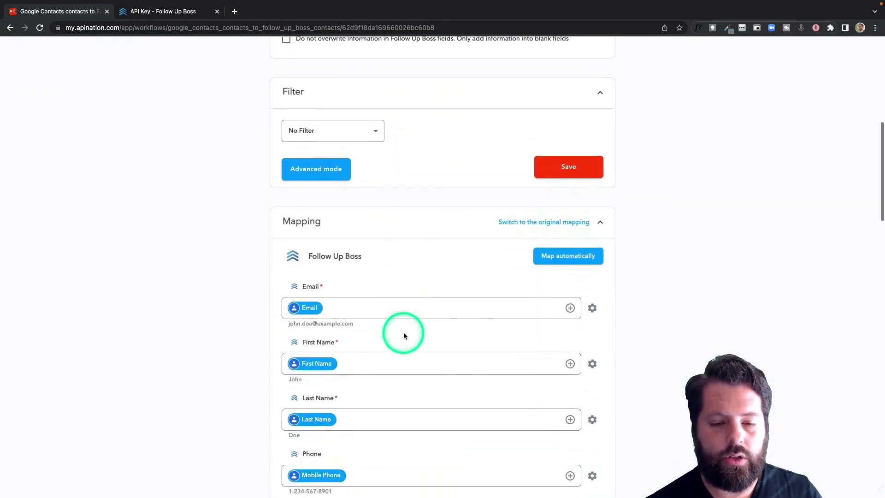
pyautogui.scroll(-8, 404, 335)
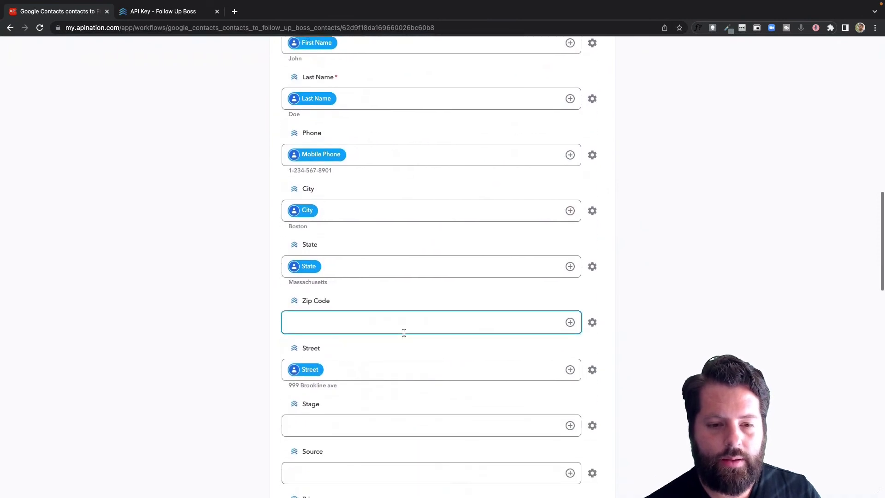
pyautogui.click(529, 177)
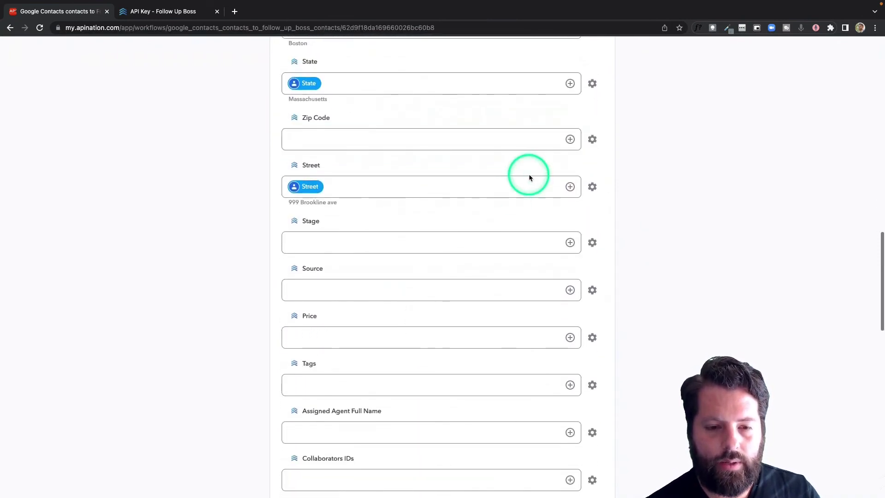
pyautogui.click(570, 139)
pyautogui.write('zip')
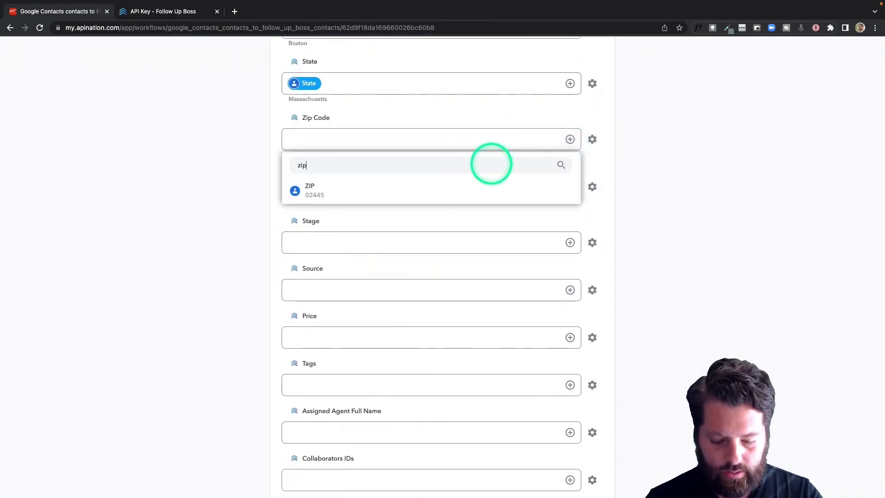
pyautogui.click(468, 183)
pyautogui.scroll(15, 273, 300)
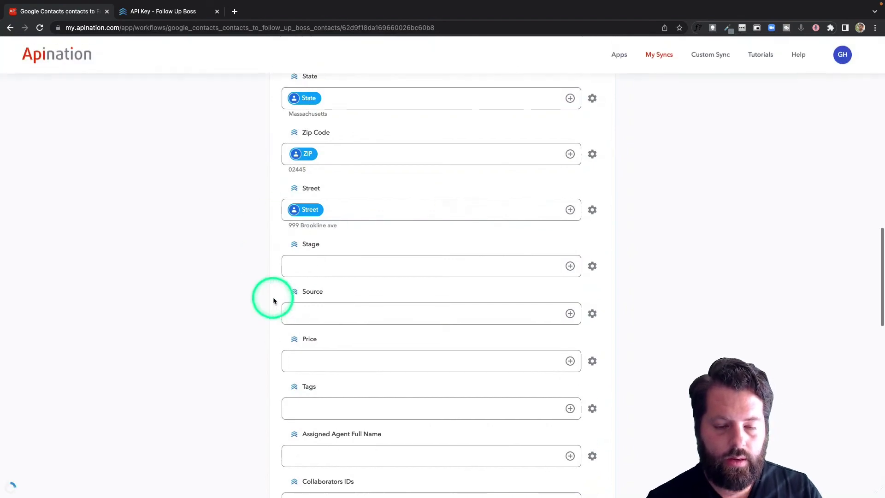
# Activate the Google Contacts to Follow Up Boss contacts sync.
pyautogui.scroll(5, 504, 98)
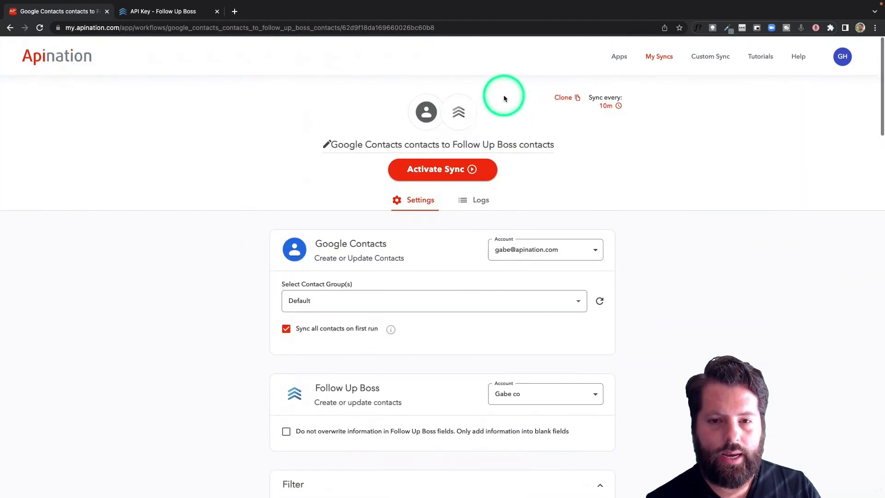
pyautogui.click(461, 173)
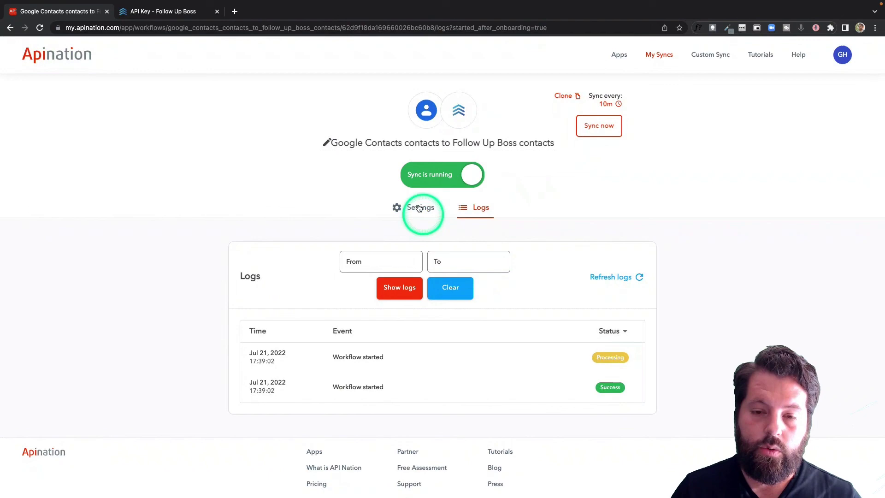